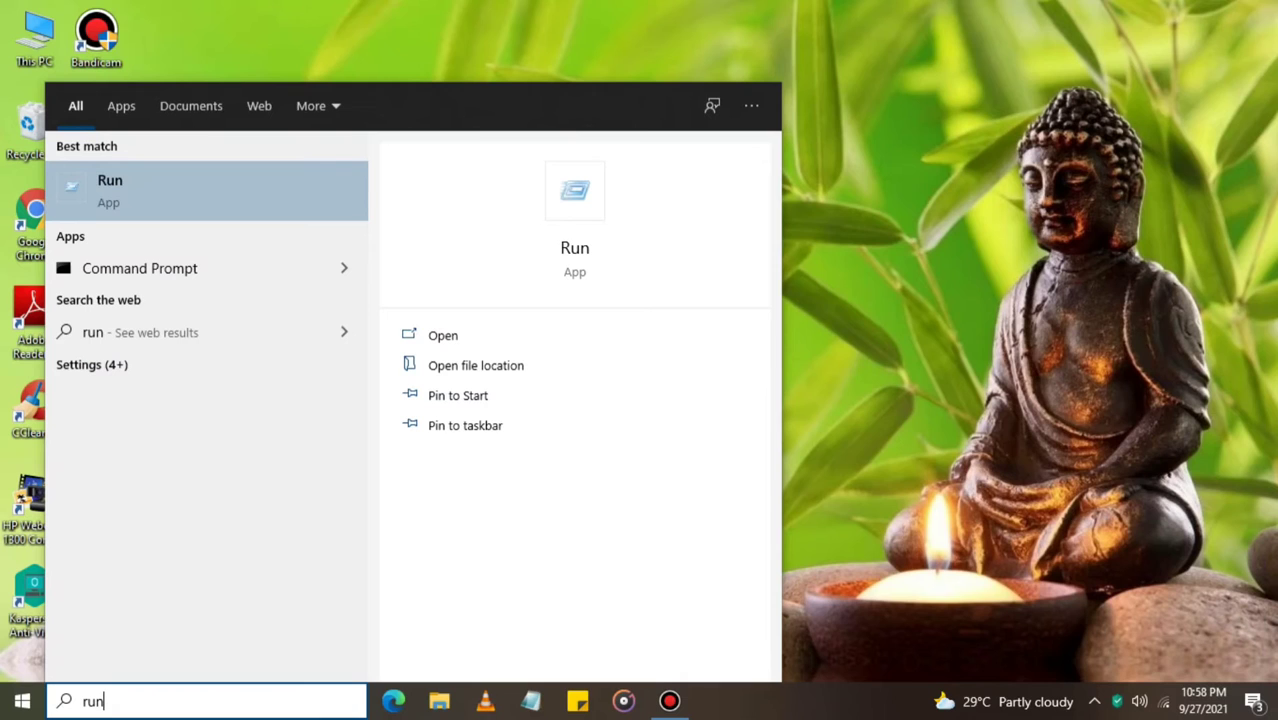
# Open the Windows Temp folder by running the command temp from the Run app
pyautogui.press('Return')
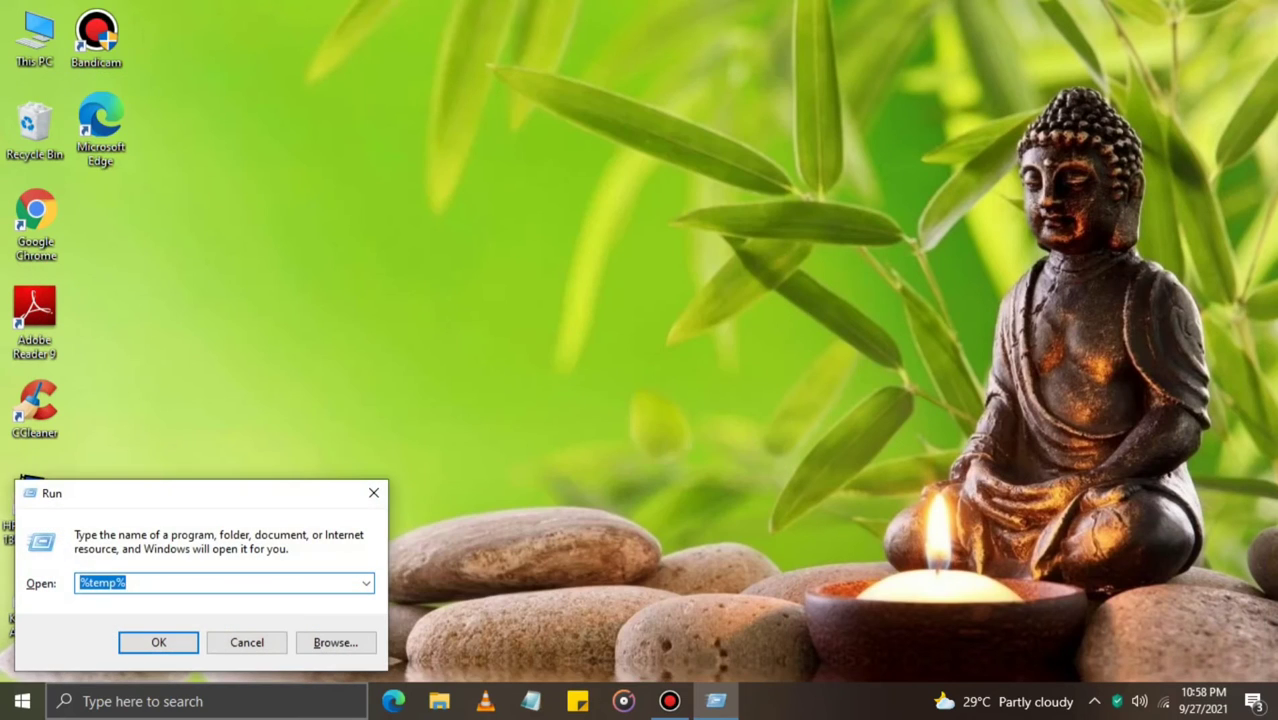
pyautogui.write('temp')
pyautogui.press('Return')
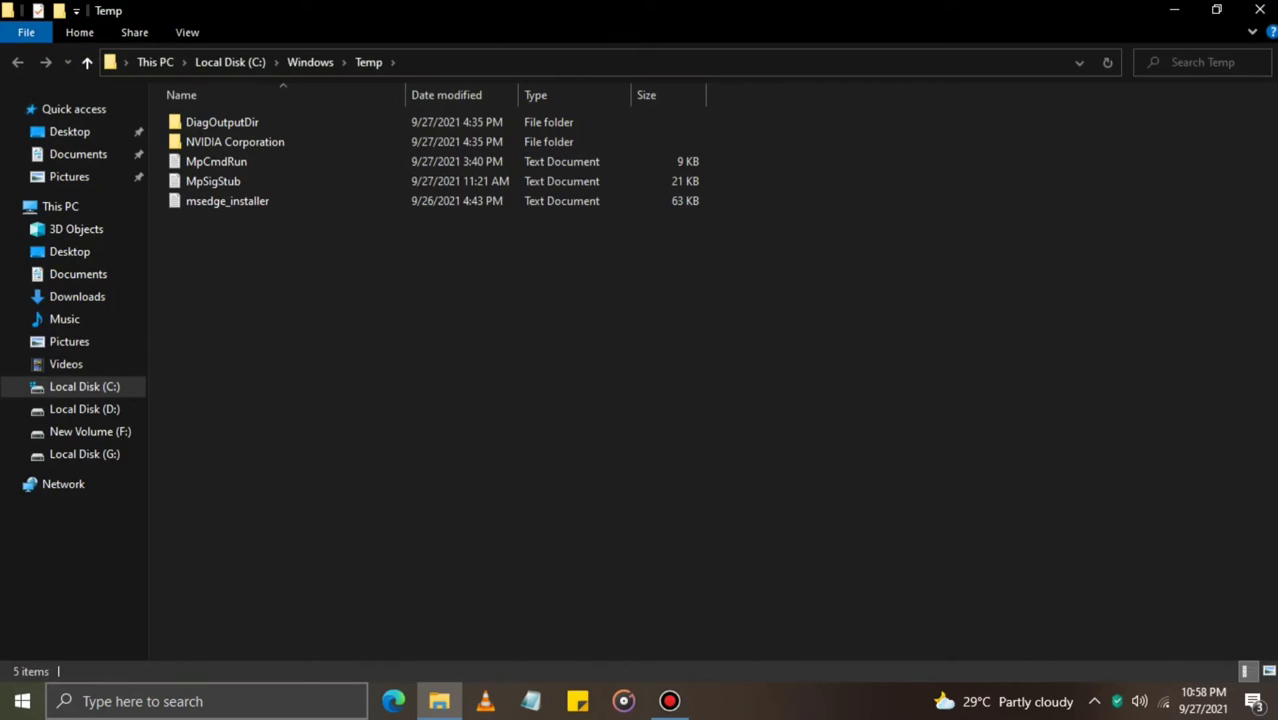
# Delete all files and folders in the Windows Temp folder and close its window
pyautogui.hotkey('ctrl', 'a')
pyautogui.press('Delete')
pyautogui.press('Return')
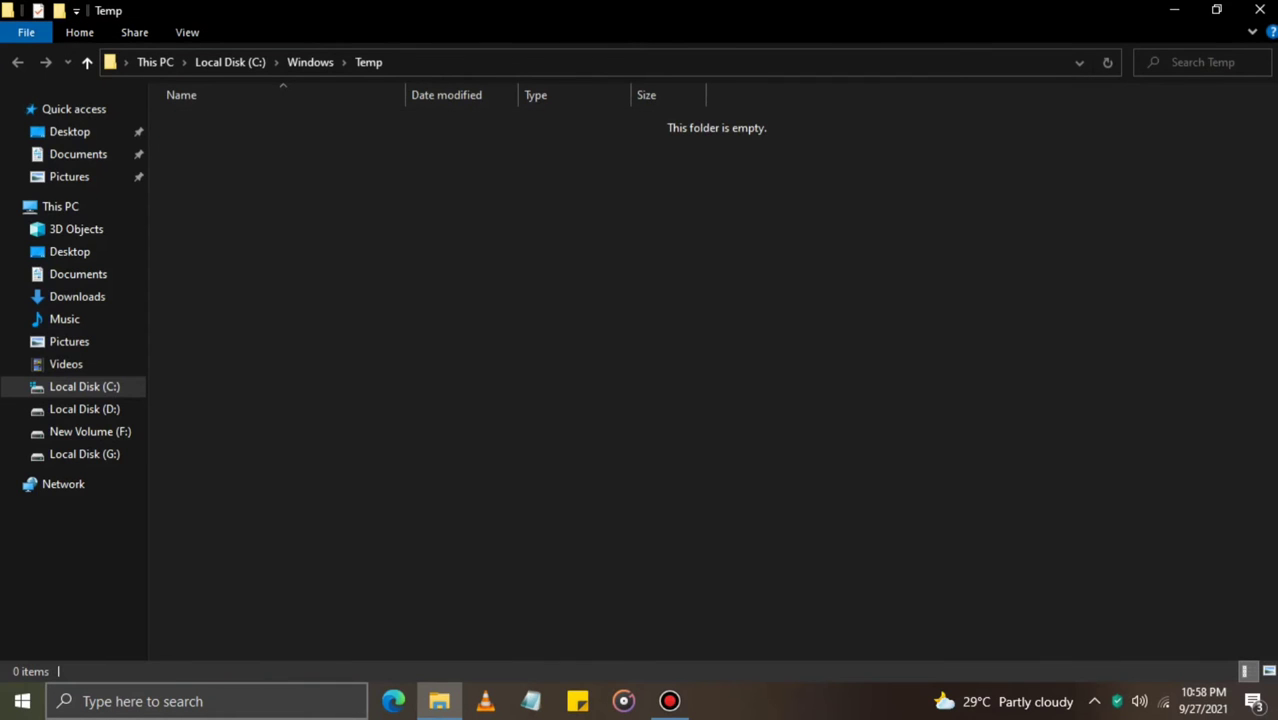
pyautogui.click(1259, 10)
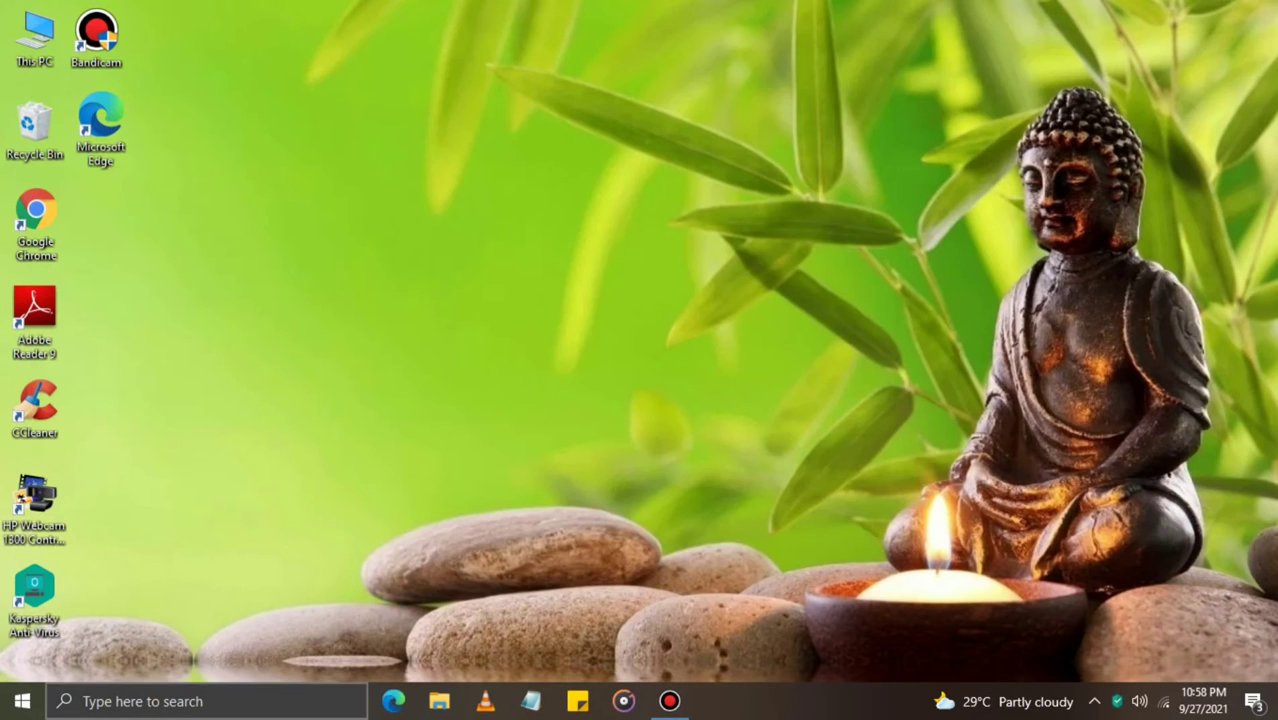
# Find the Run app and use it to open the Windows Prefetch folder with the command prefetch
pyautogui.press('super+s')
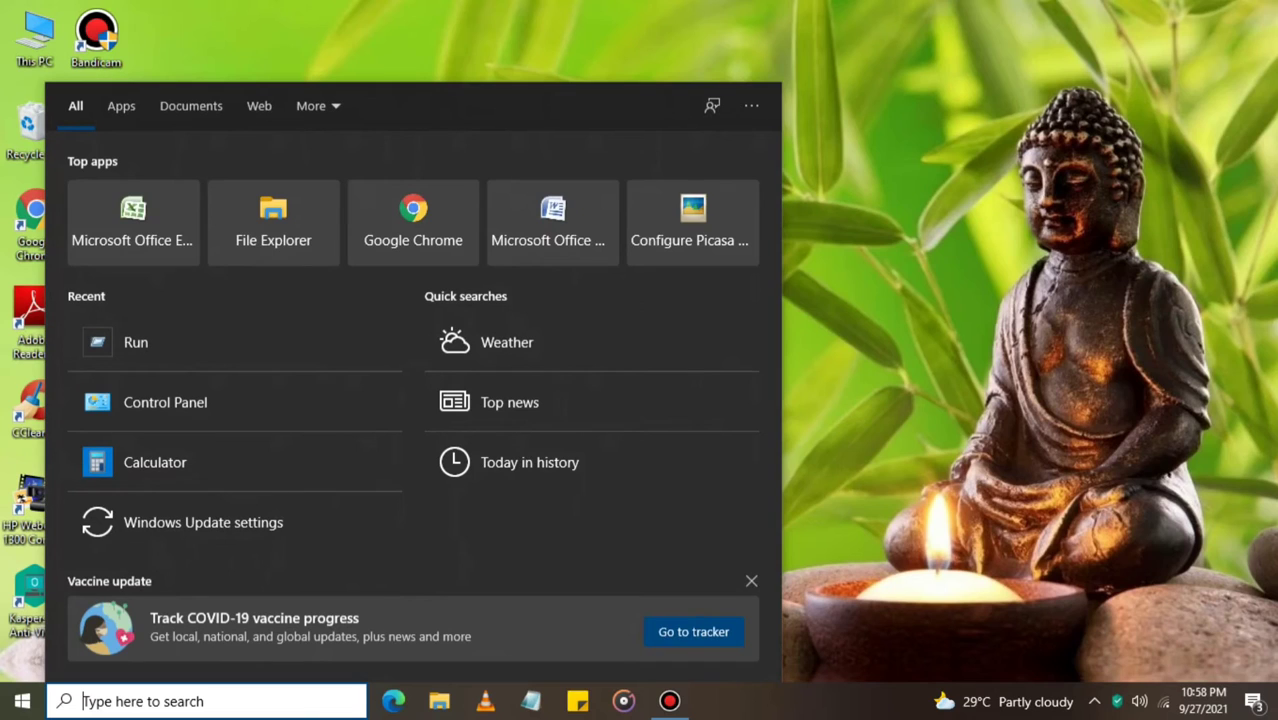
pyautogui.write('run')
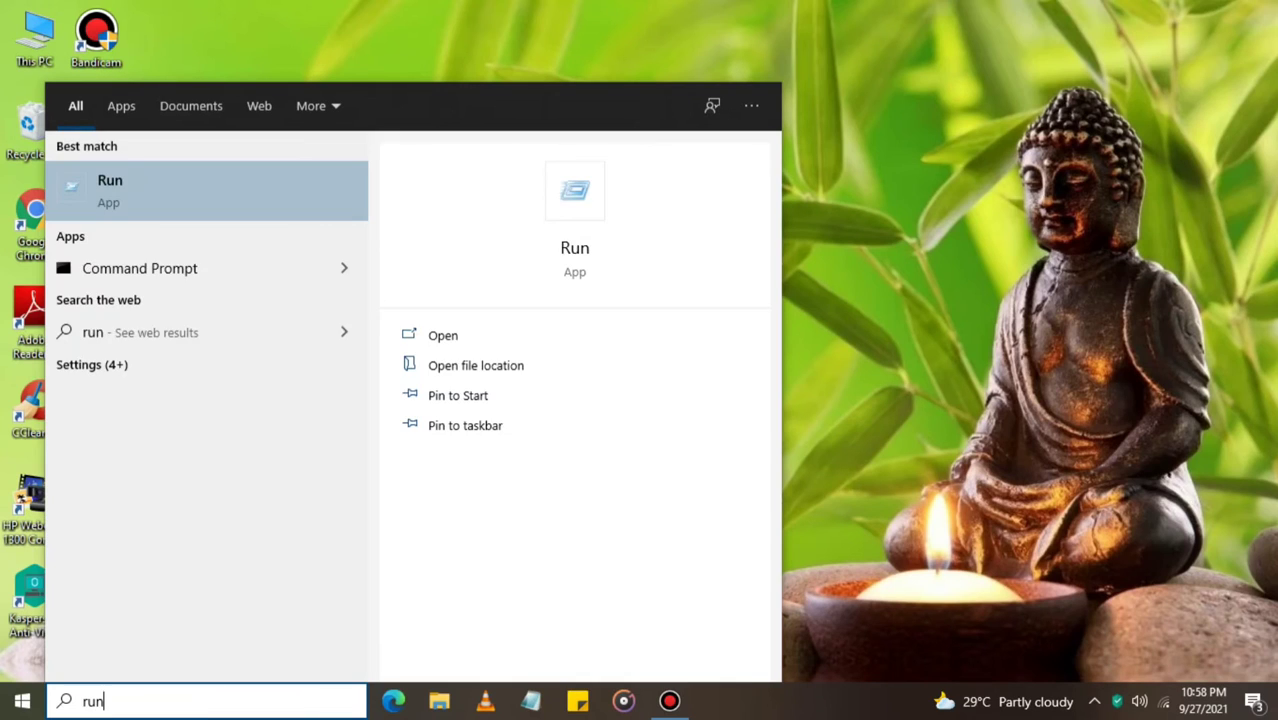
pyautogui.press('Return')
pyautogui.write('prefe')
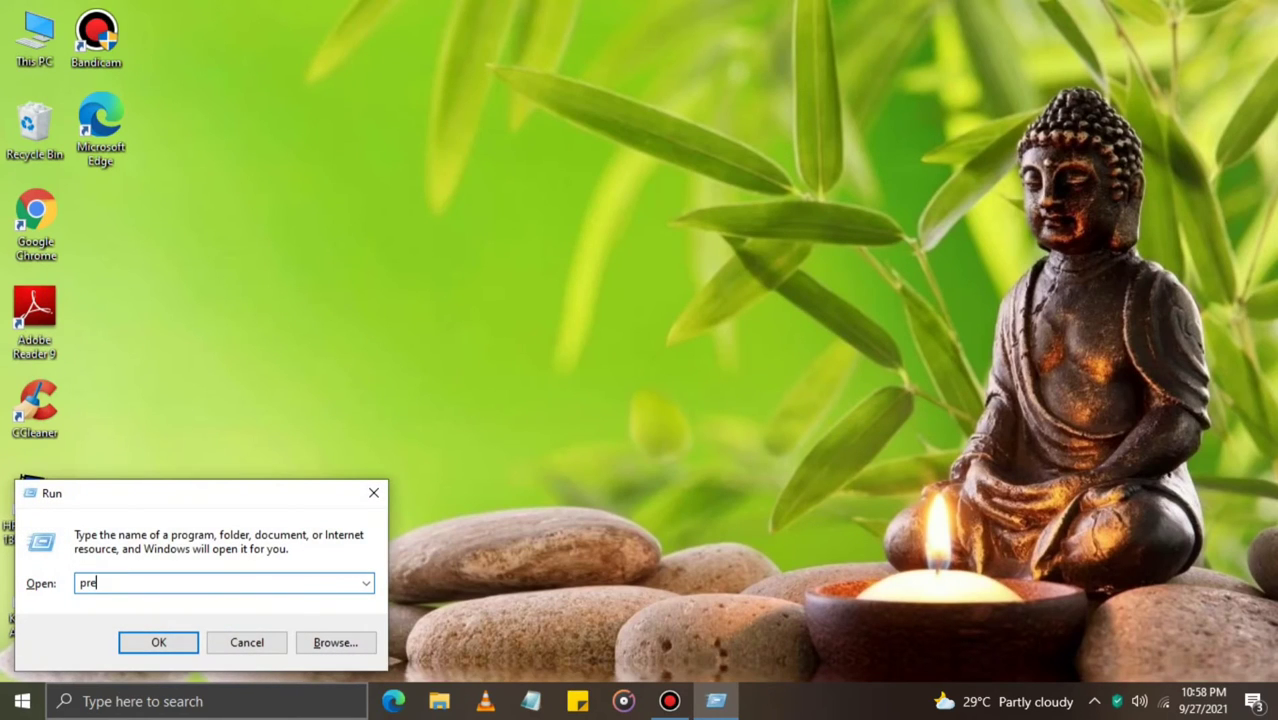
pyautogui.write('tch')
pyautogui.press('Return')
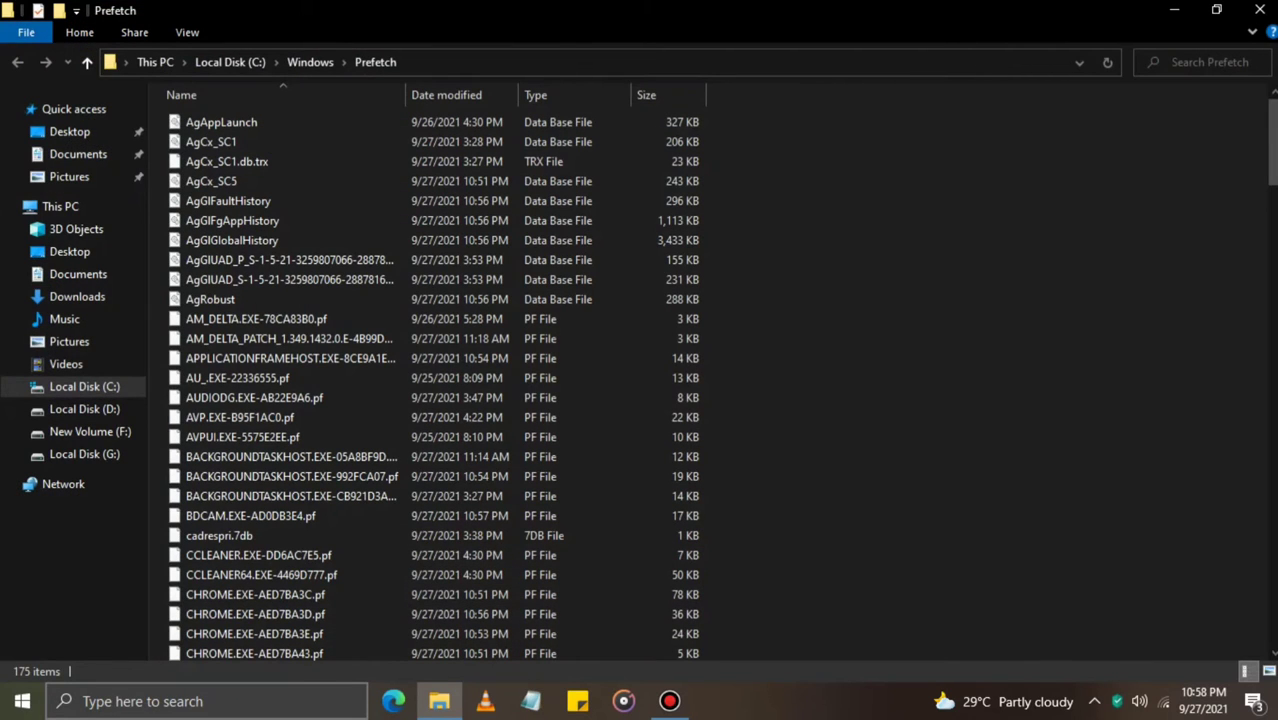
# Delete all files in the Prefetch folder, skipping every file that is in use, and close its window
pyautogui.hotkey('ctrl', 'a')
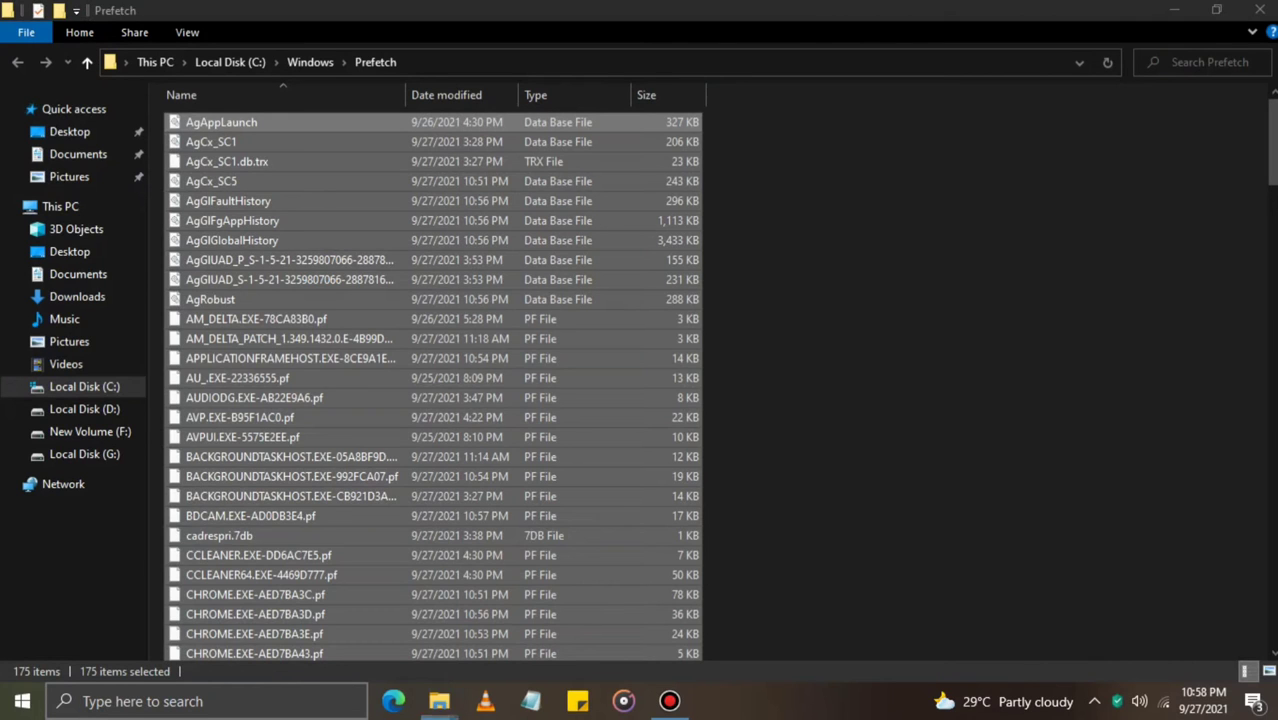
pyautogui.press('Delete')
pyautogui.press('Return')
pyautogui.press('Delete')
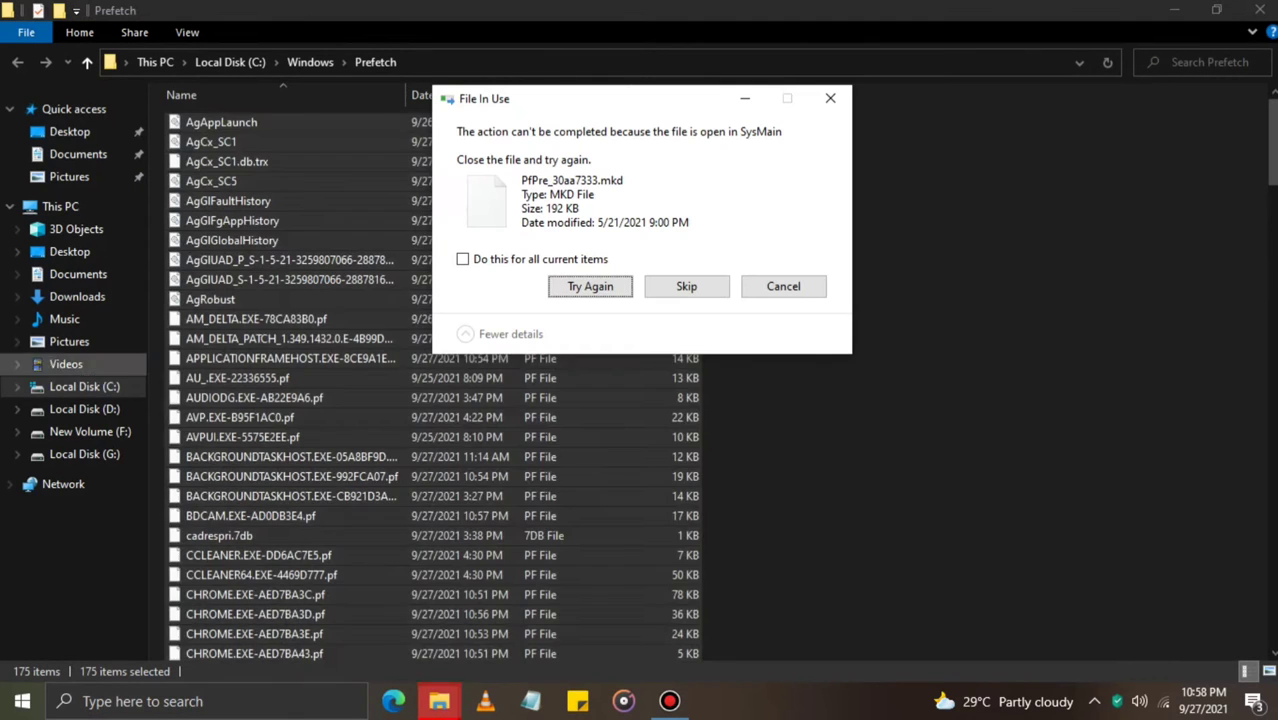
pyautogui.click(462, 259)
pyautogui.click(686, 286)
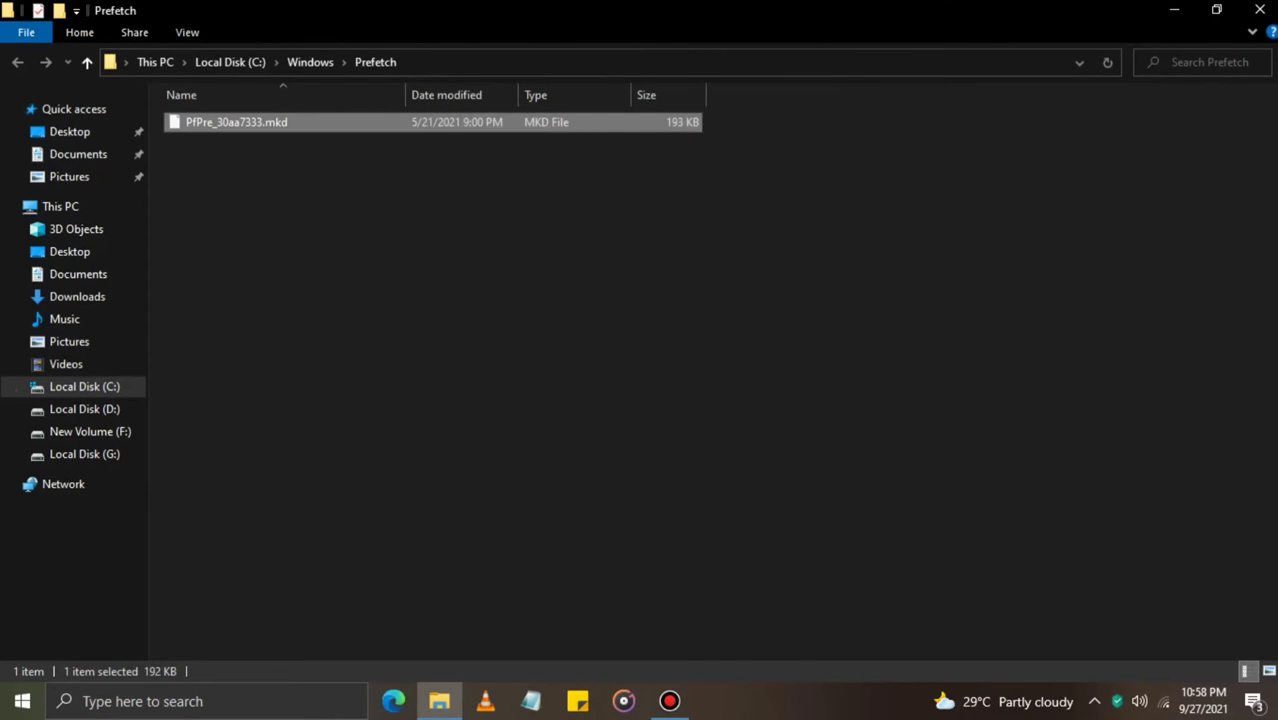
pyautogui.click(1259, 10)
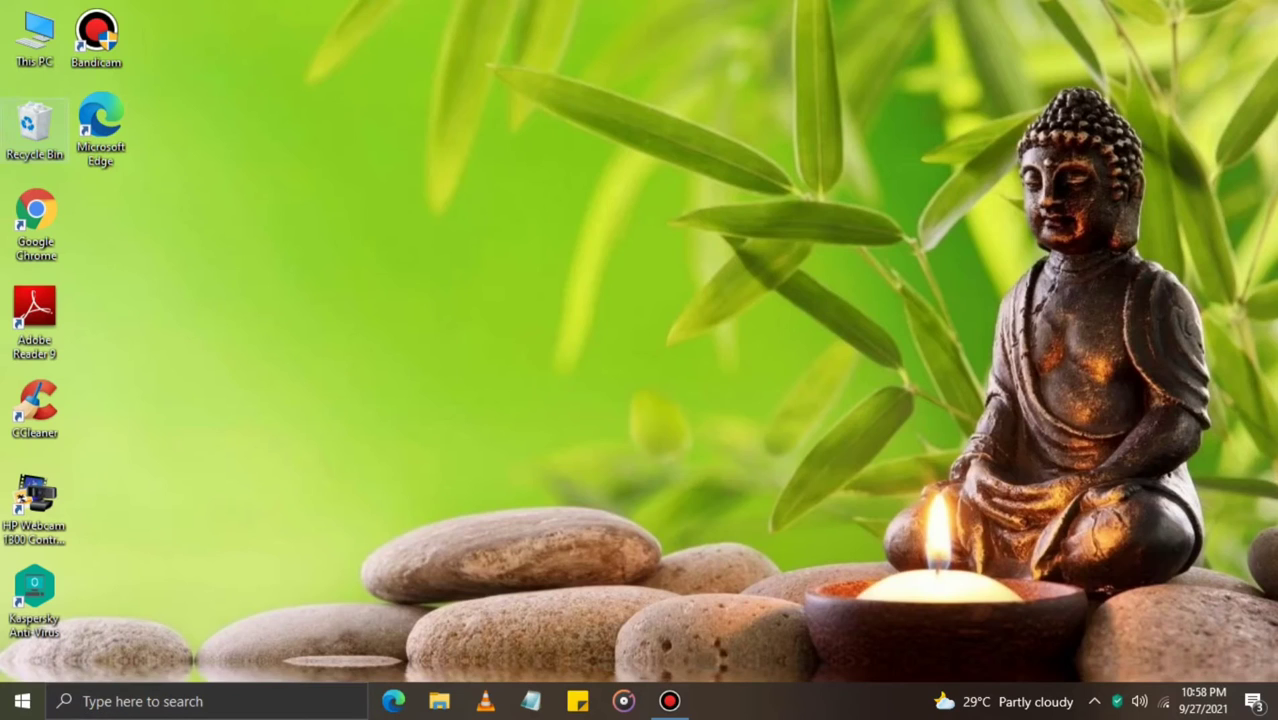
# Empty the Recycle Bin, granting administrator permission for the protected items, and refresh the desktop
pyautogui.rightClick(9, 133)
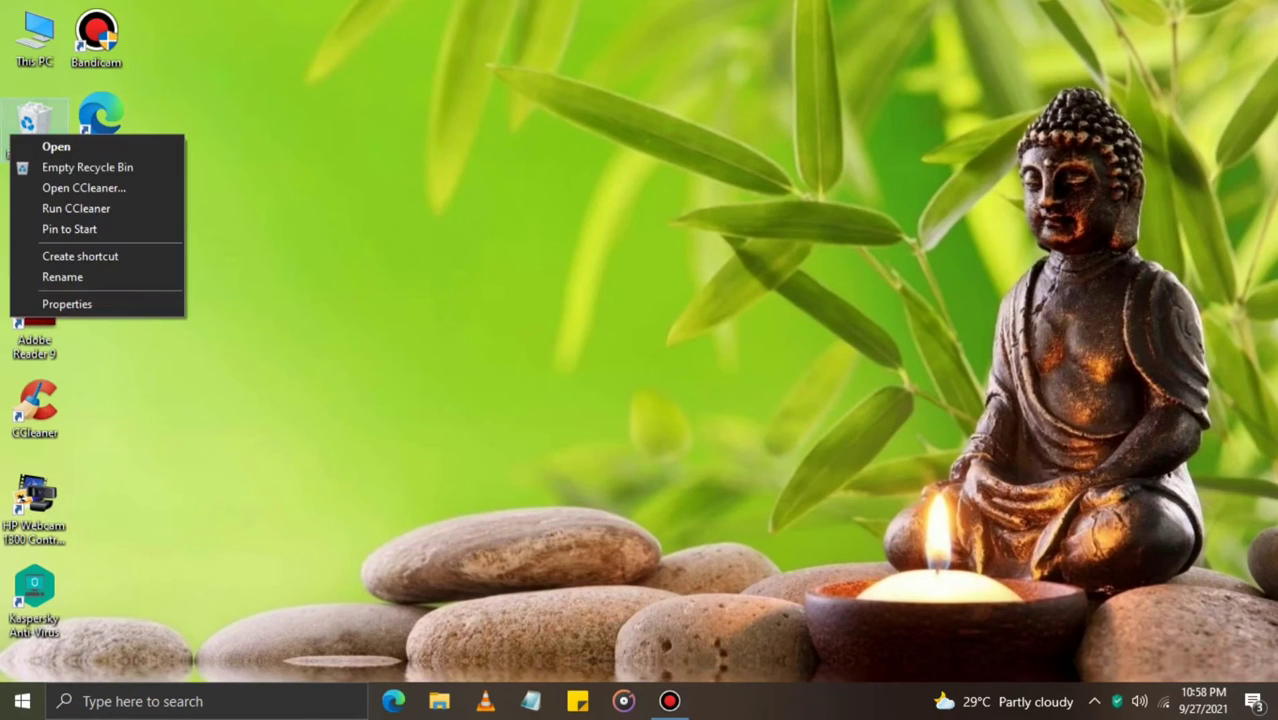
pyautogui.click(87, 167)
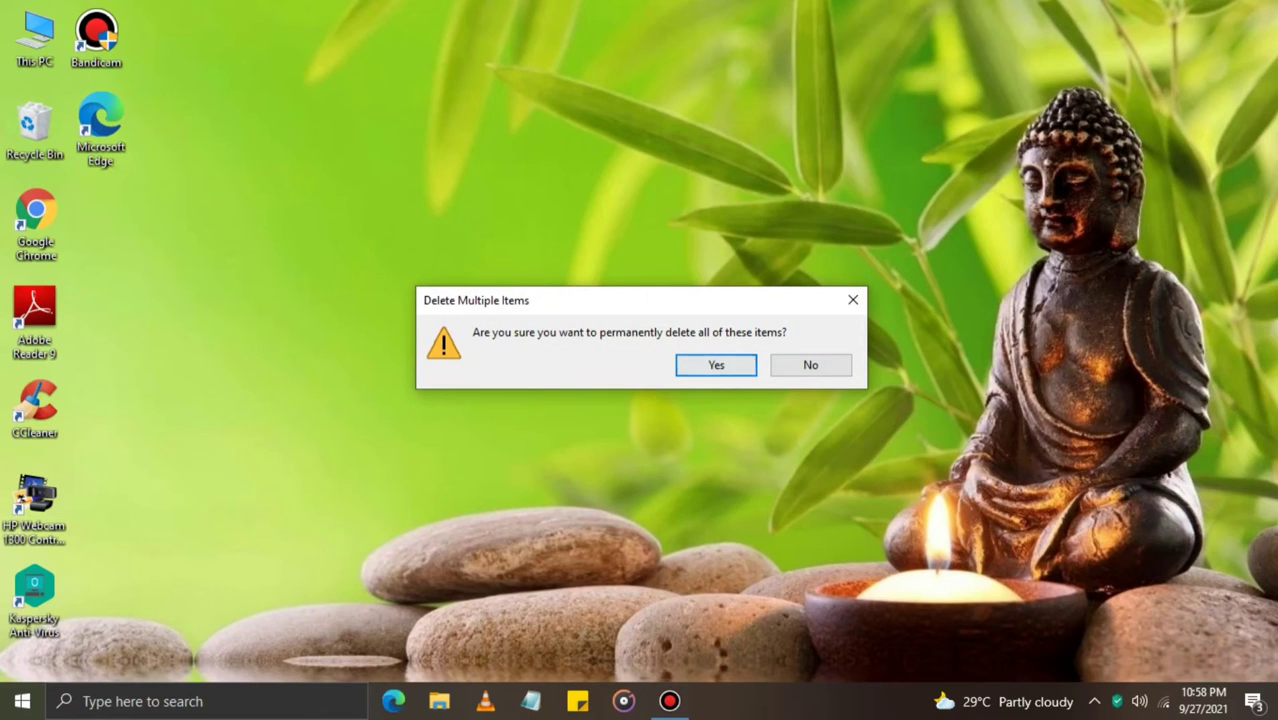
pyautogui.press('Return')
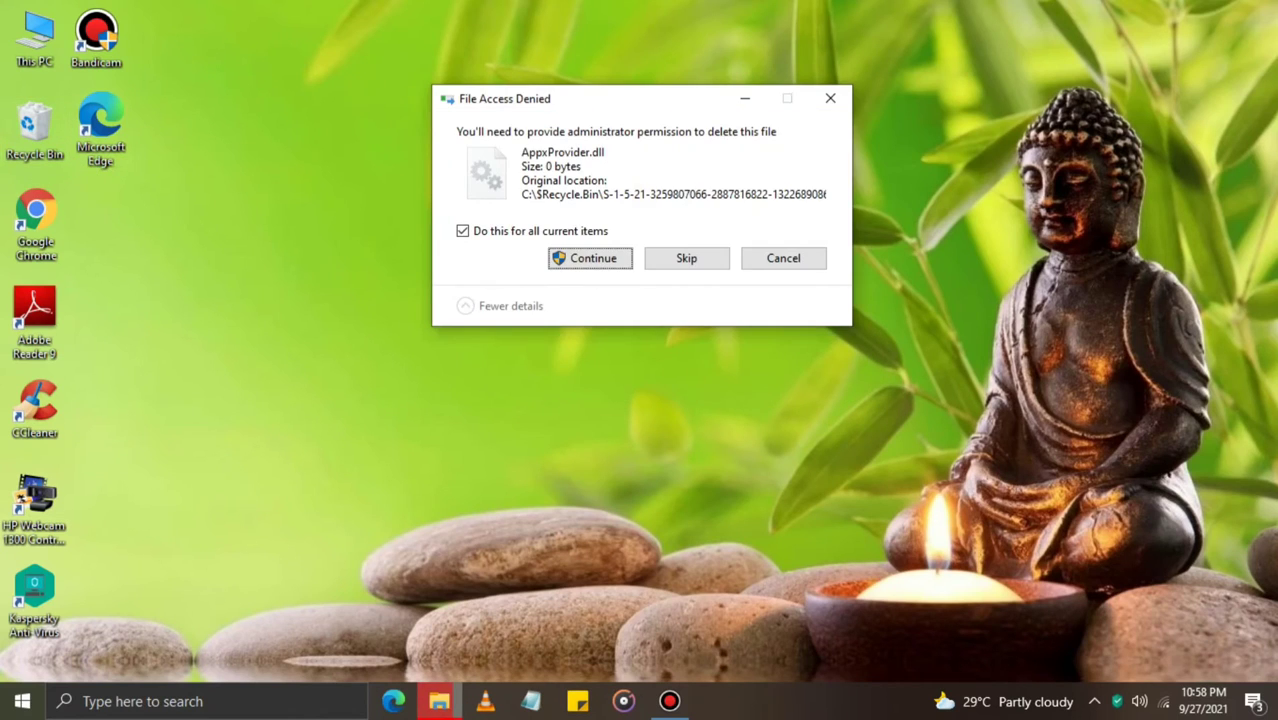
pyautogui.press('Return')
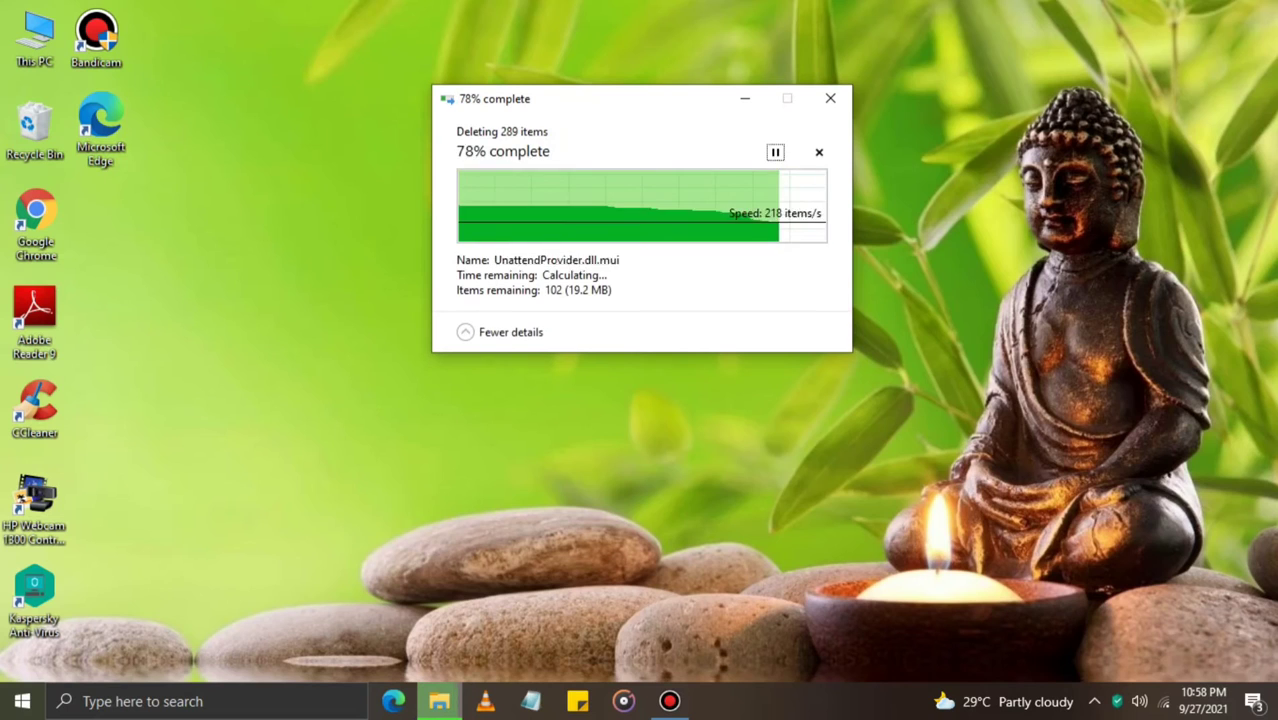
pyautogui.rightClick(257, 263)
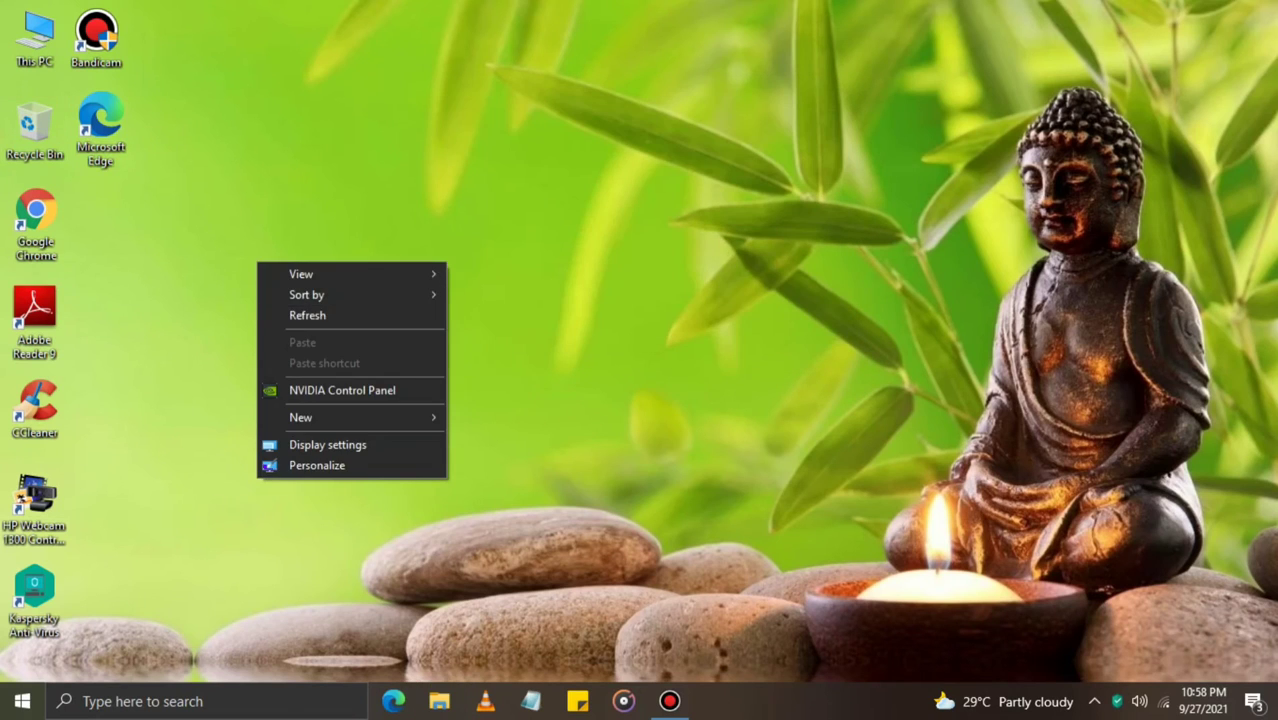
pyautogui.click(300, 316)
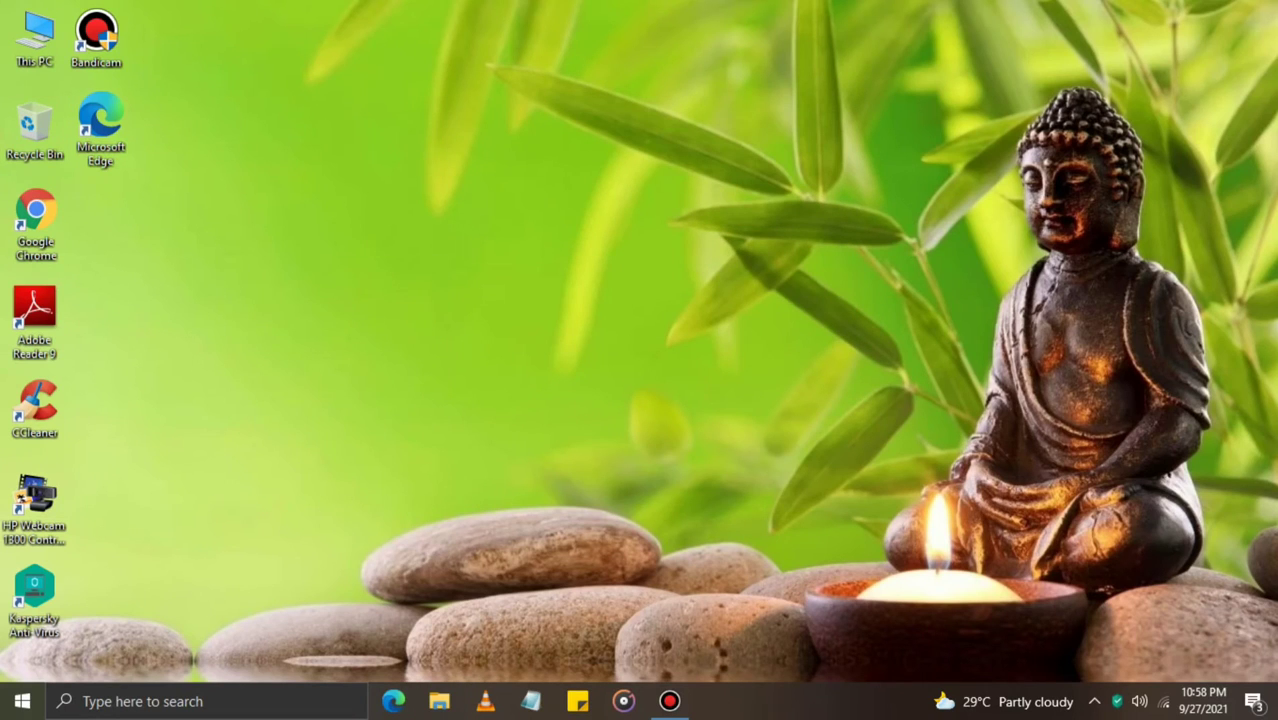
# Search for task manager, launch Task Manager, and show its list of startup programs
pyautogui.press('super+s')
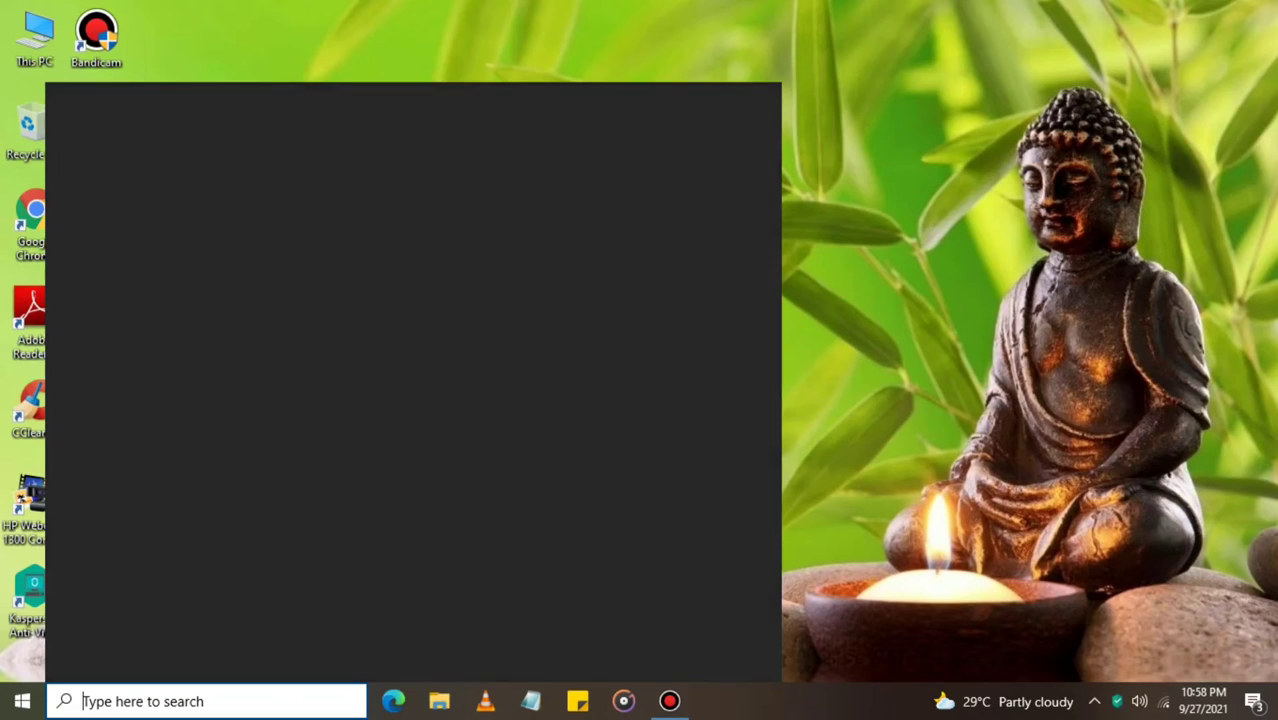
pyautogui.write('tas')
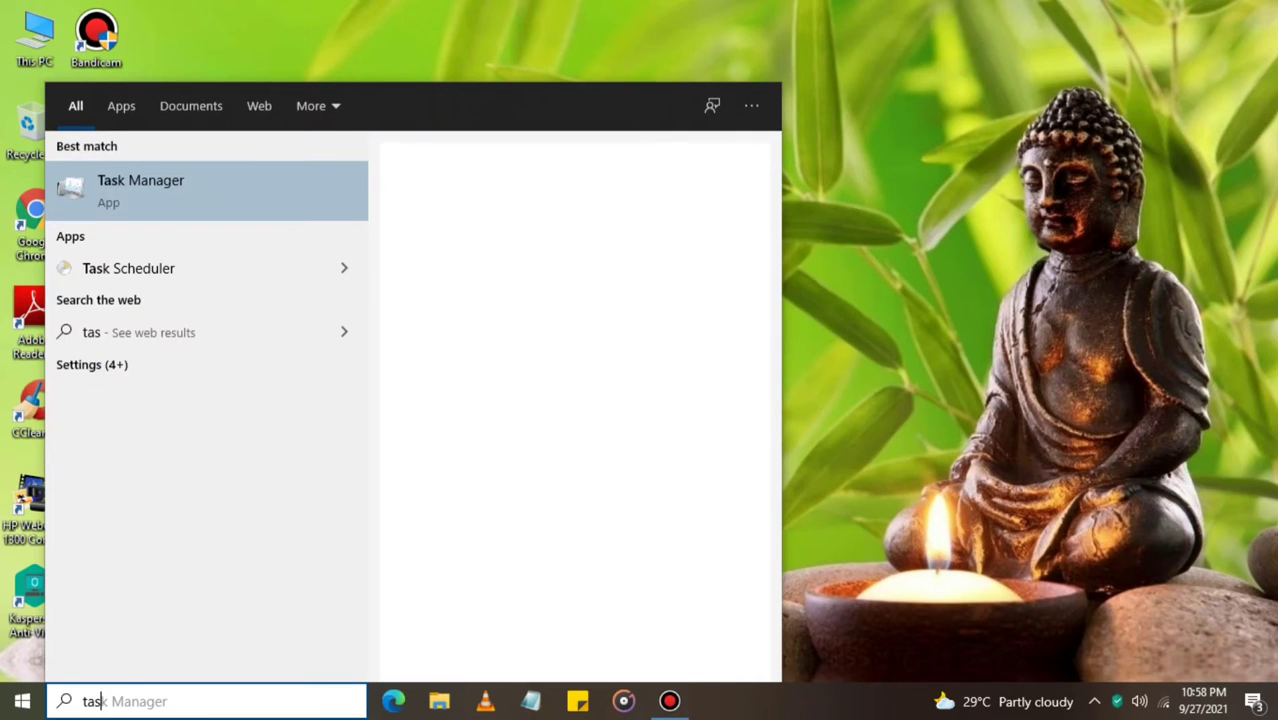
pyautogui.write('k manage')
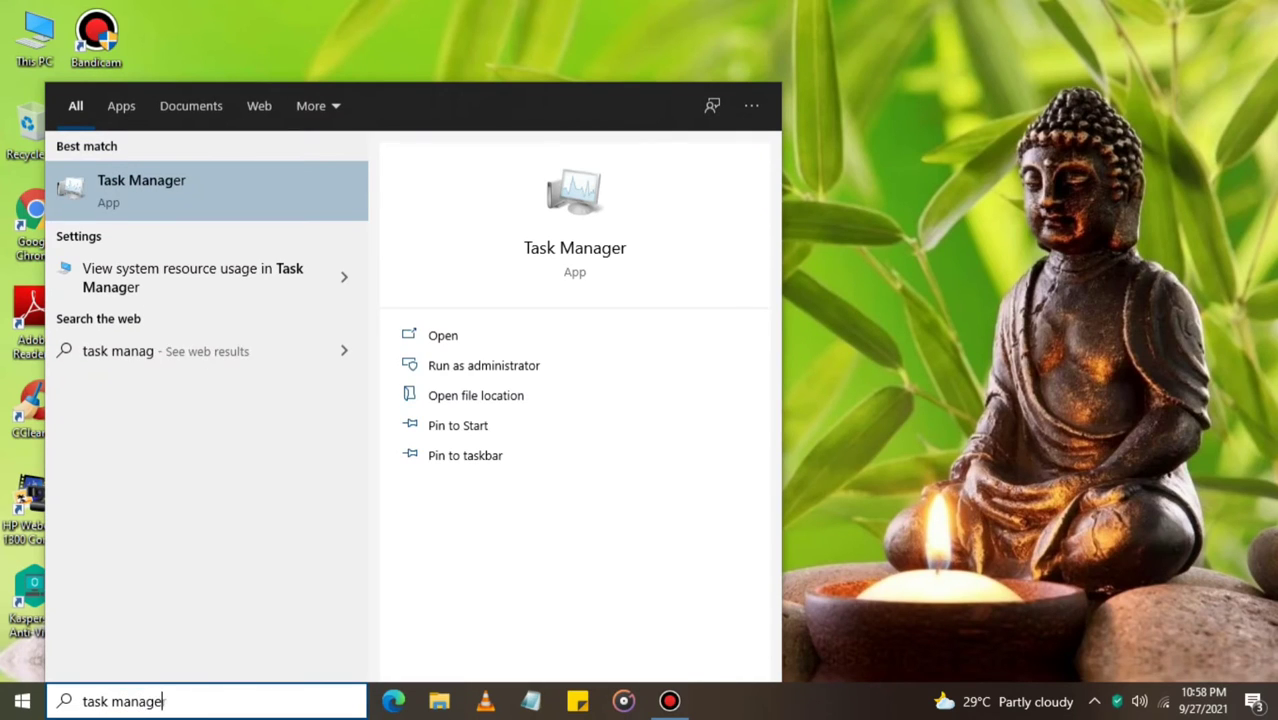
pyautogui.write('r')
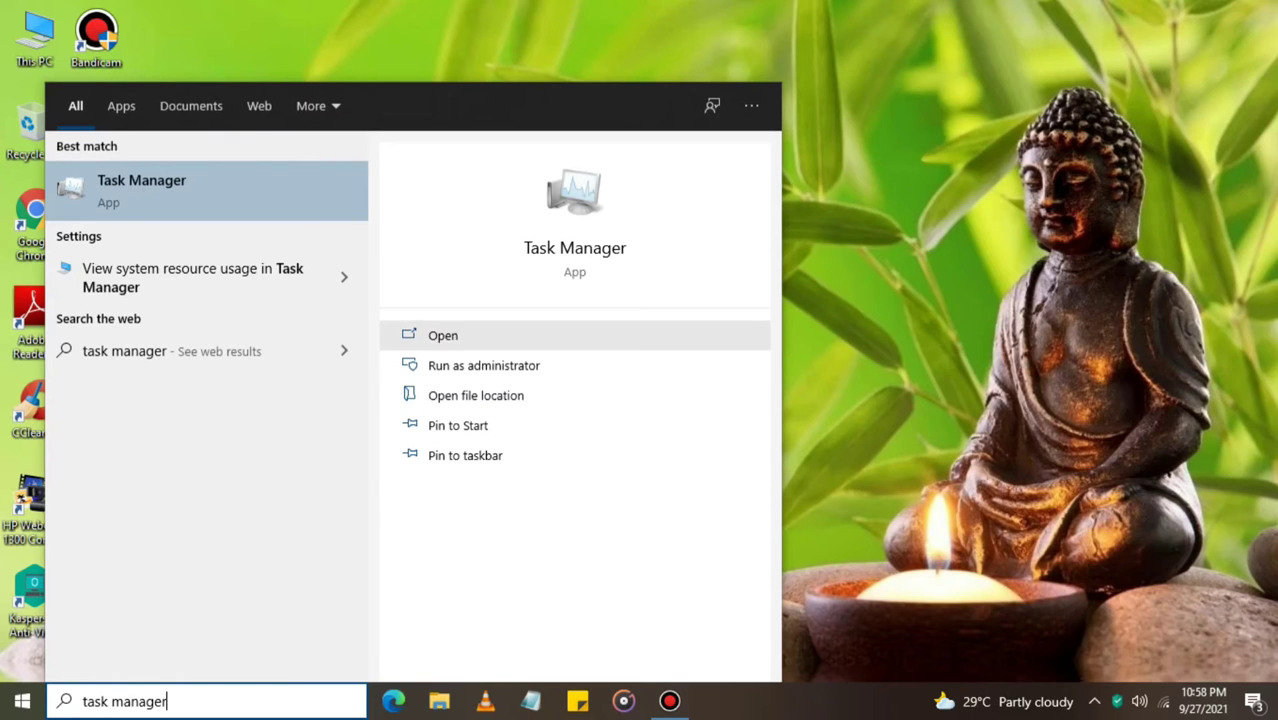
pyautogui.press('Return')
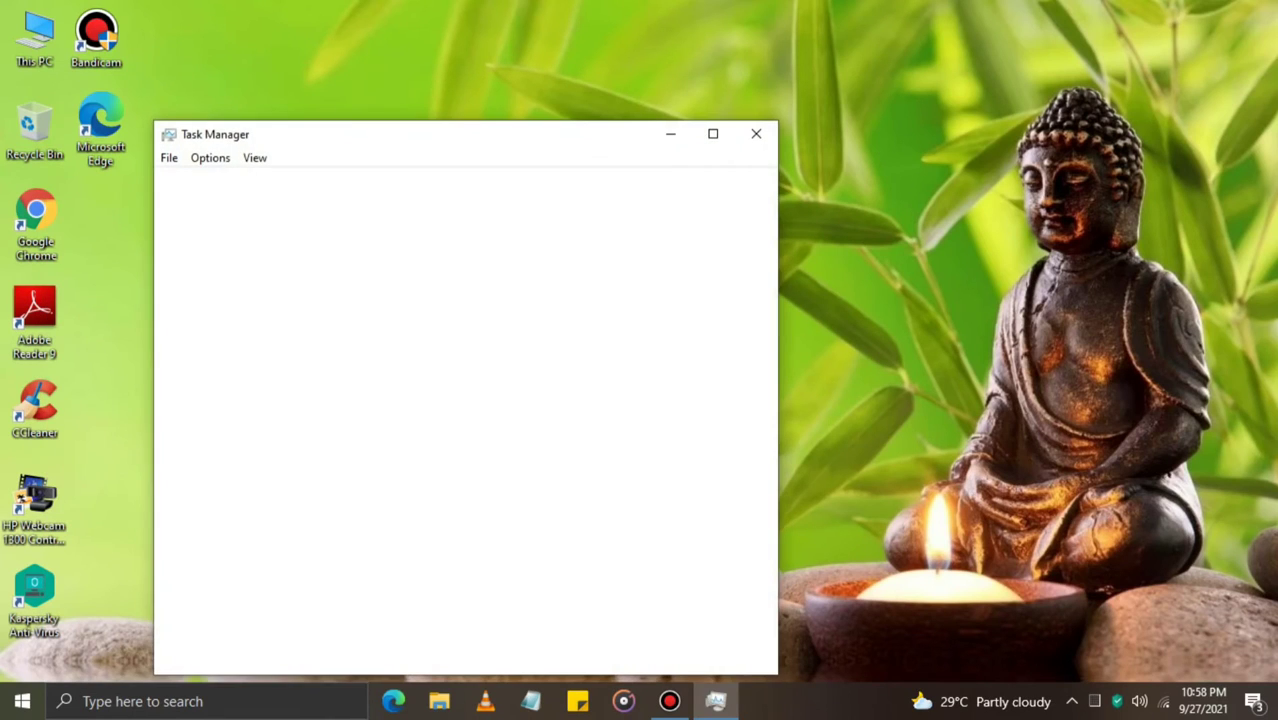
pyautogui.moveTo(585, 140); pyautogui.dragTo(675, 78)
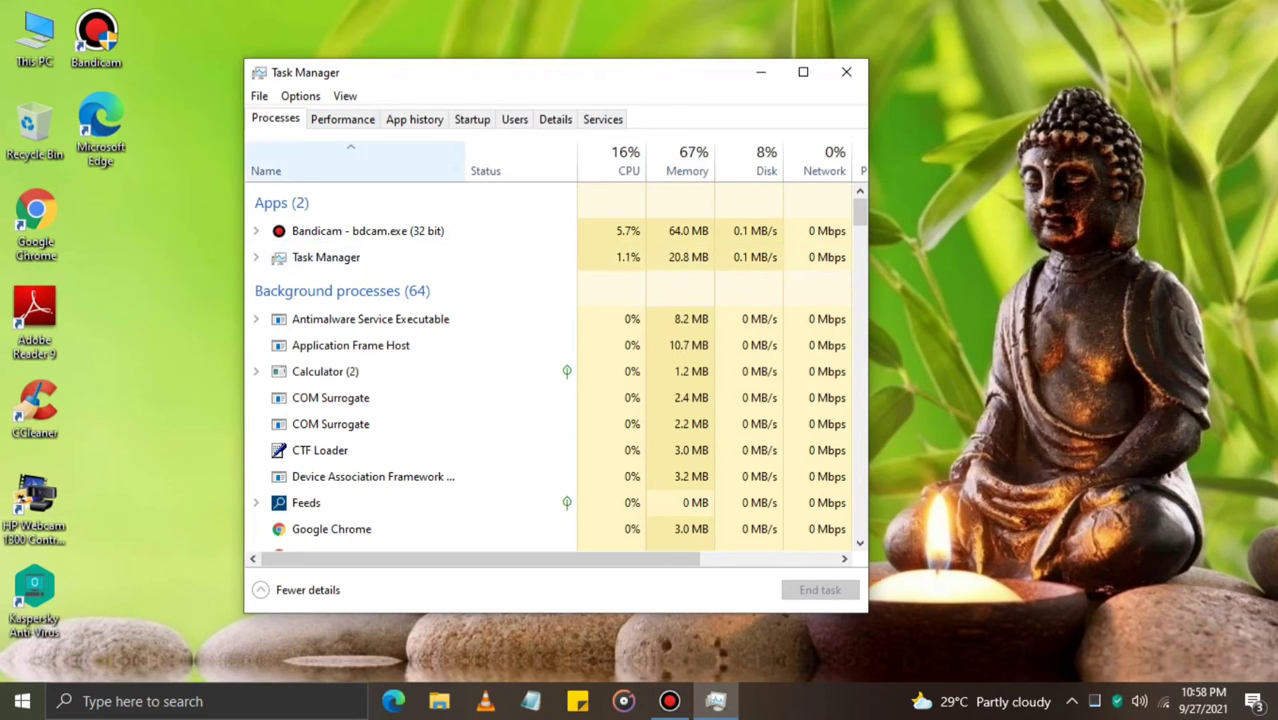
pyautogui.click(472, 119)
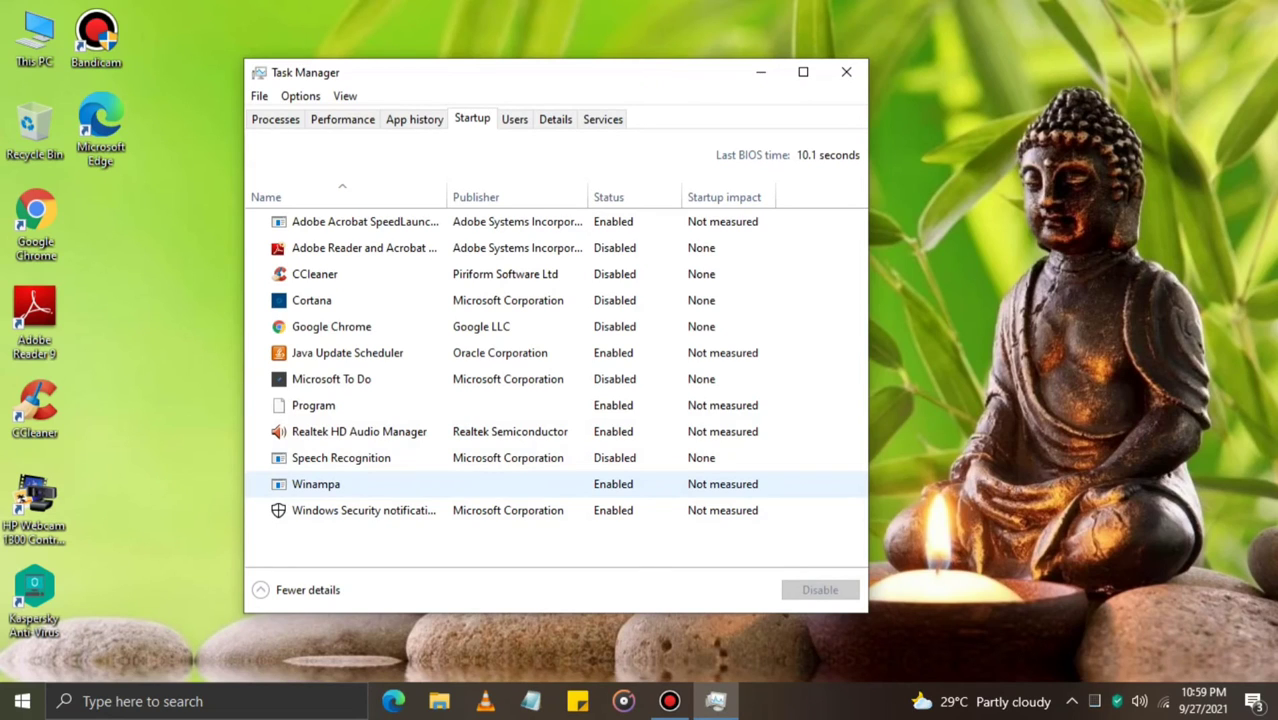
# Switch the Winampa startup entry between disabled and enabled, leave it enabled, and close Task Manager
pyautogui.click(400, 484)
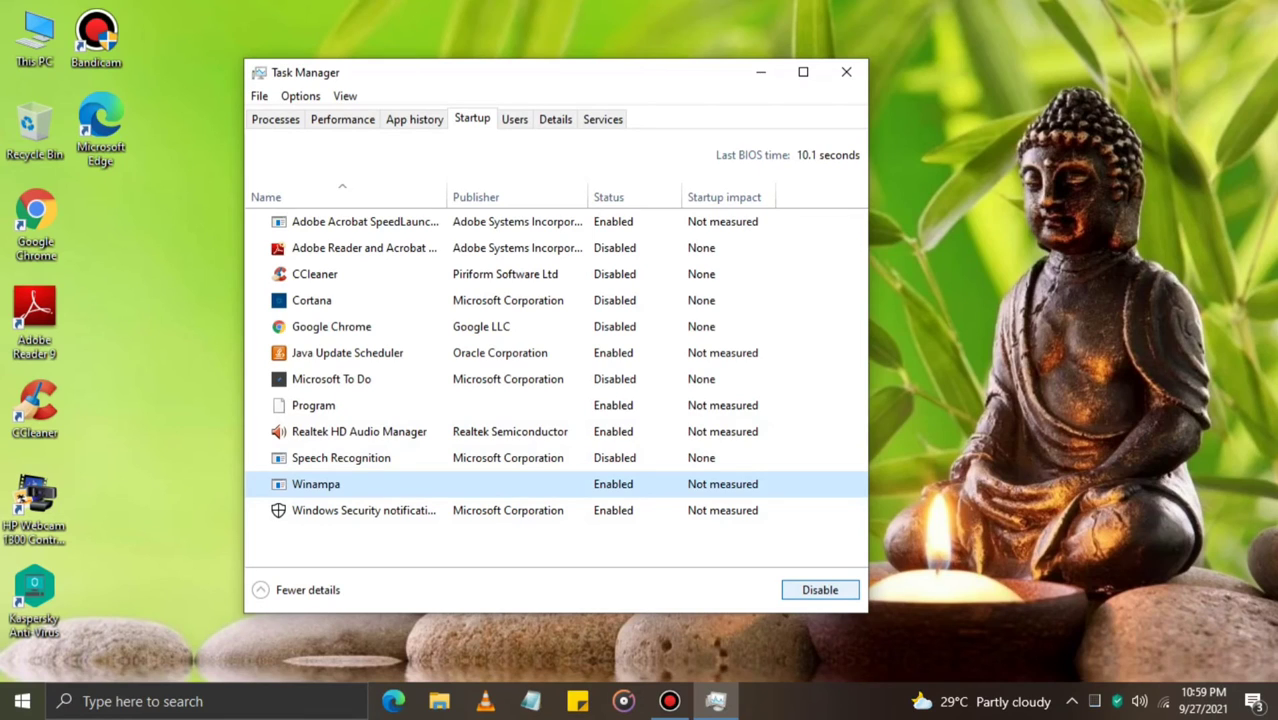
pyautogui.click(820, 590)
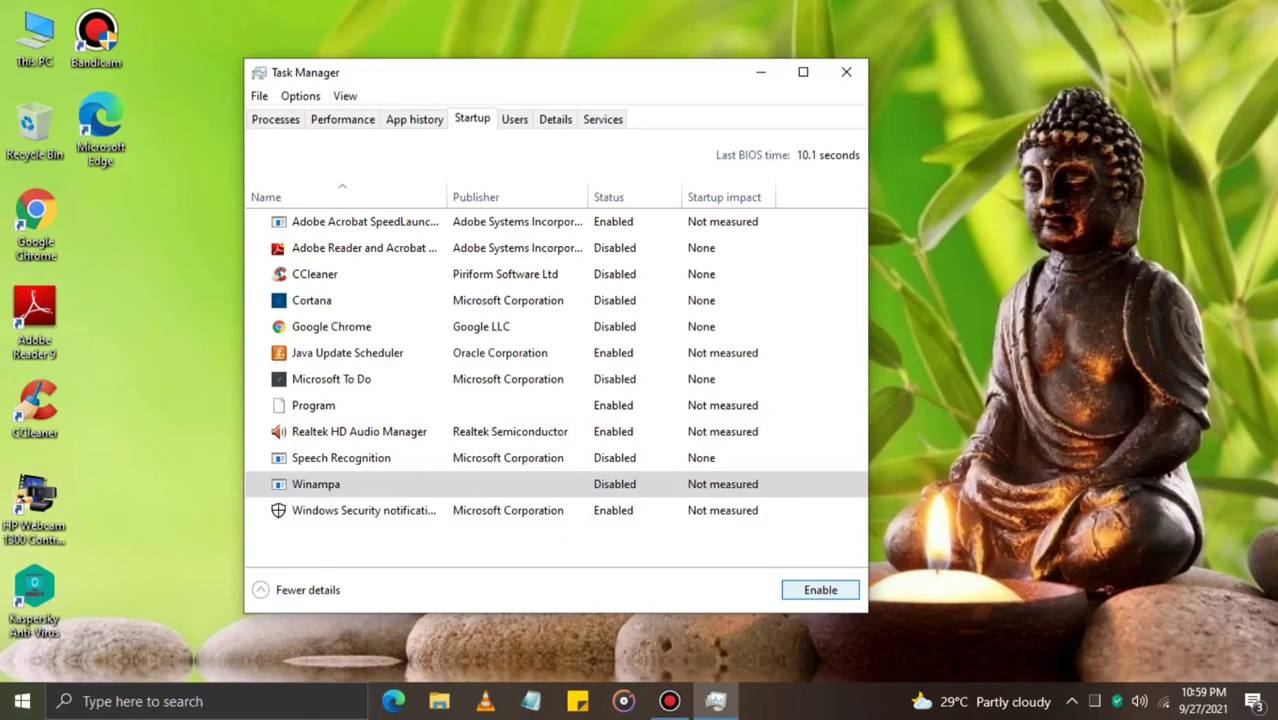
pyautogui.click(820, 590)
pyautogui.click(820, 590)
pyautogui.click(820, 590)
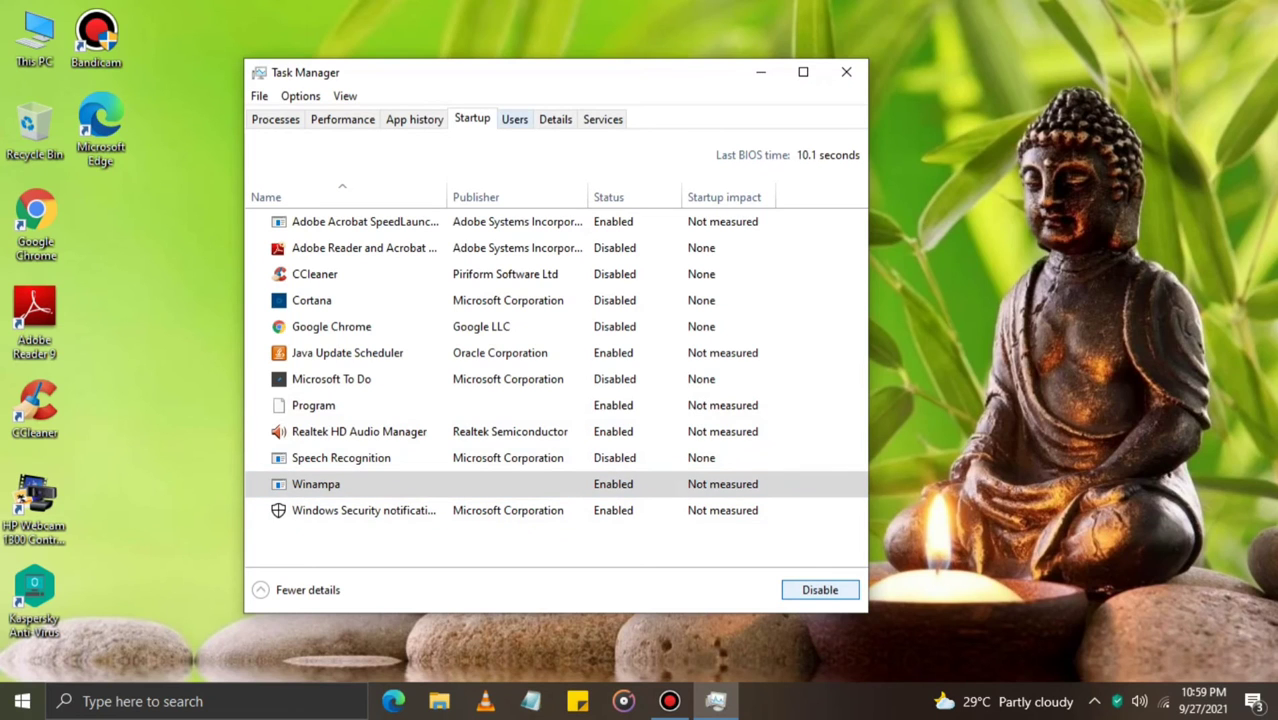
pyautogui.click(846, 72)
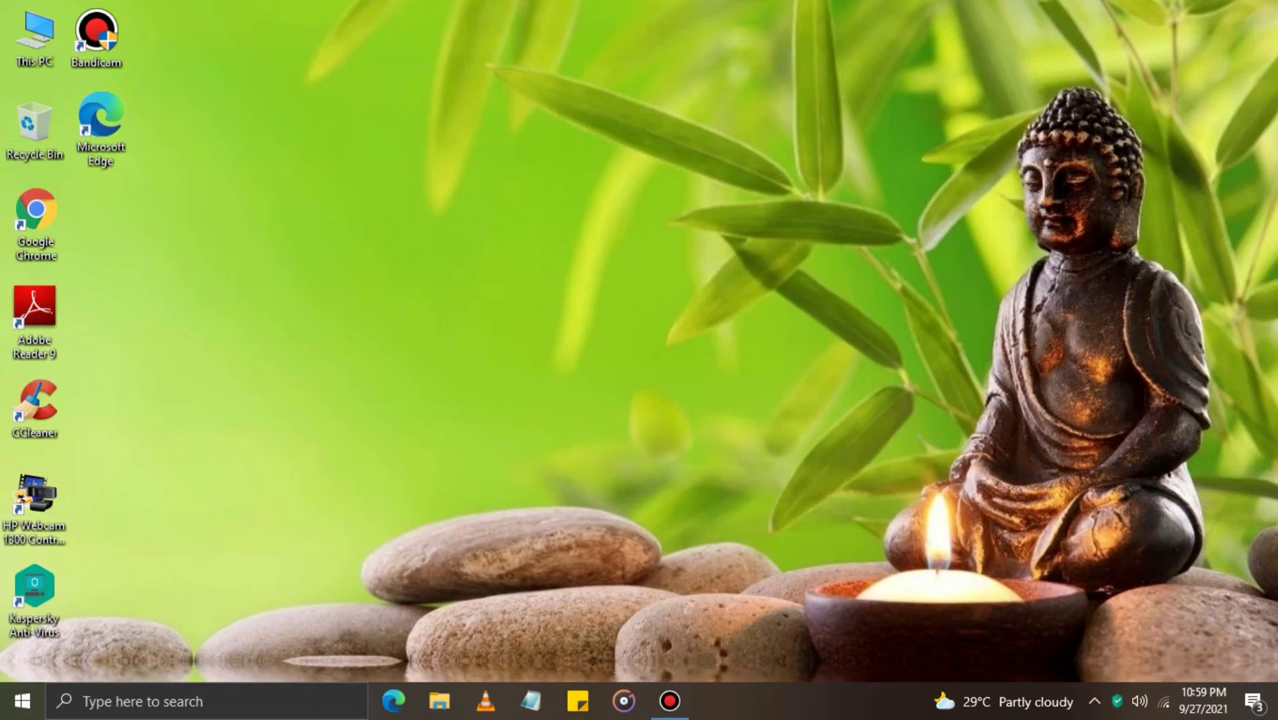
# Launch CCleaner, analyze and clean the preselected items with Custom Clean, and close the program
pyautogui.click(35, 408)
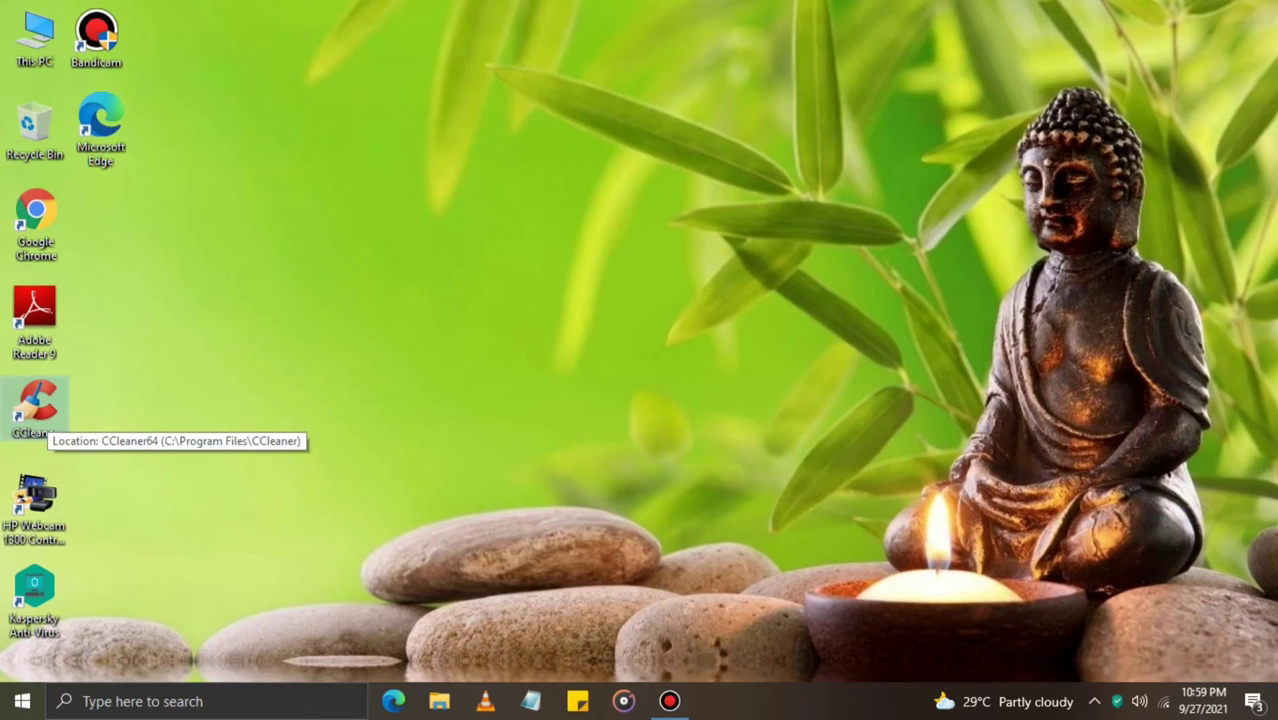
pyautogui.doubleClick(36, 405)
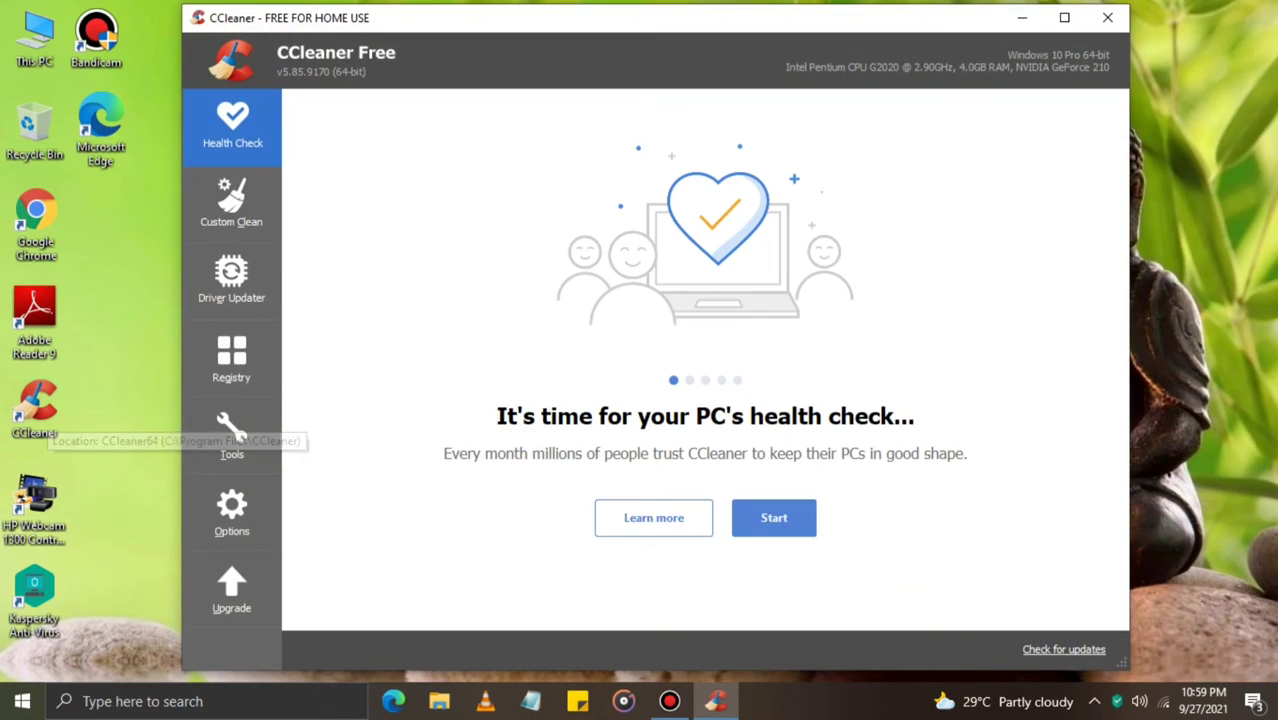
pyautogui.click(231, 205)
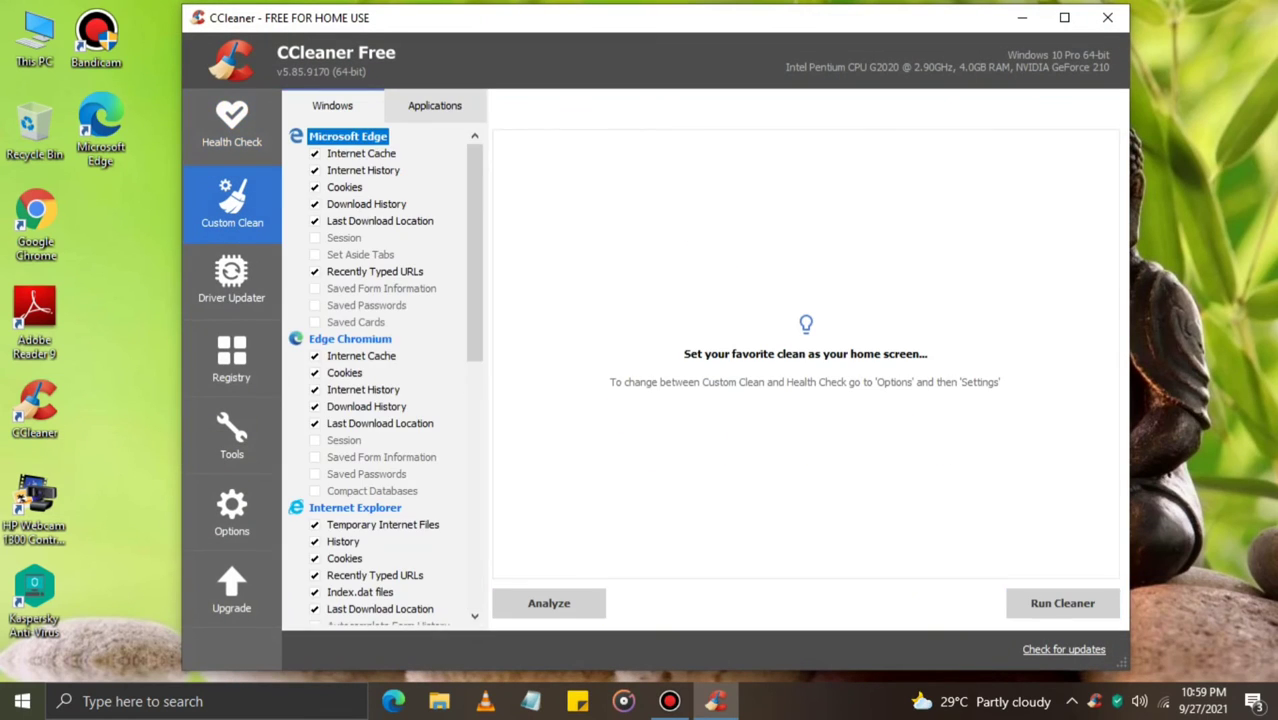
pyautogui.click(549, 603)
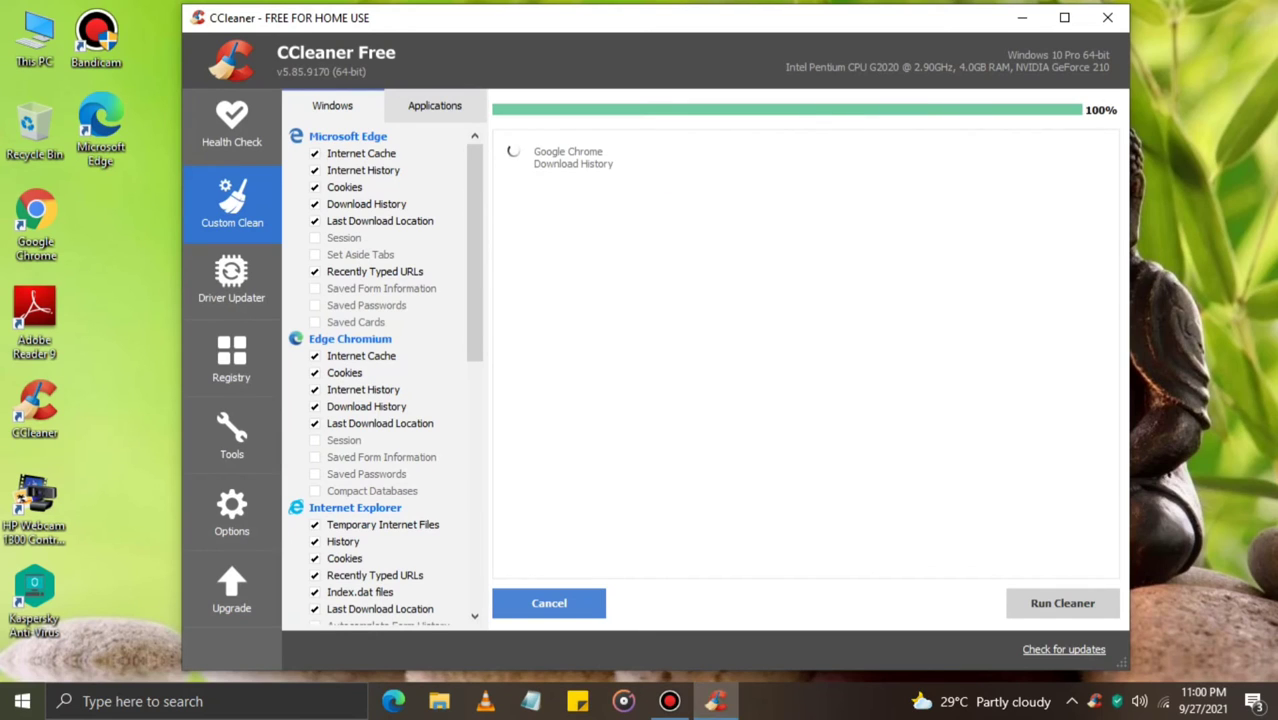
pyautogui.press('Return')
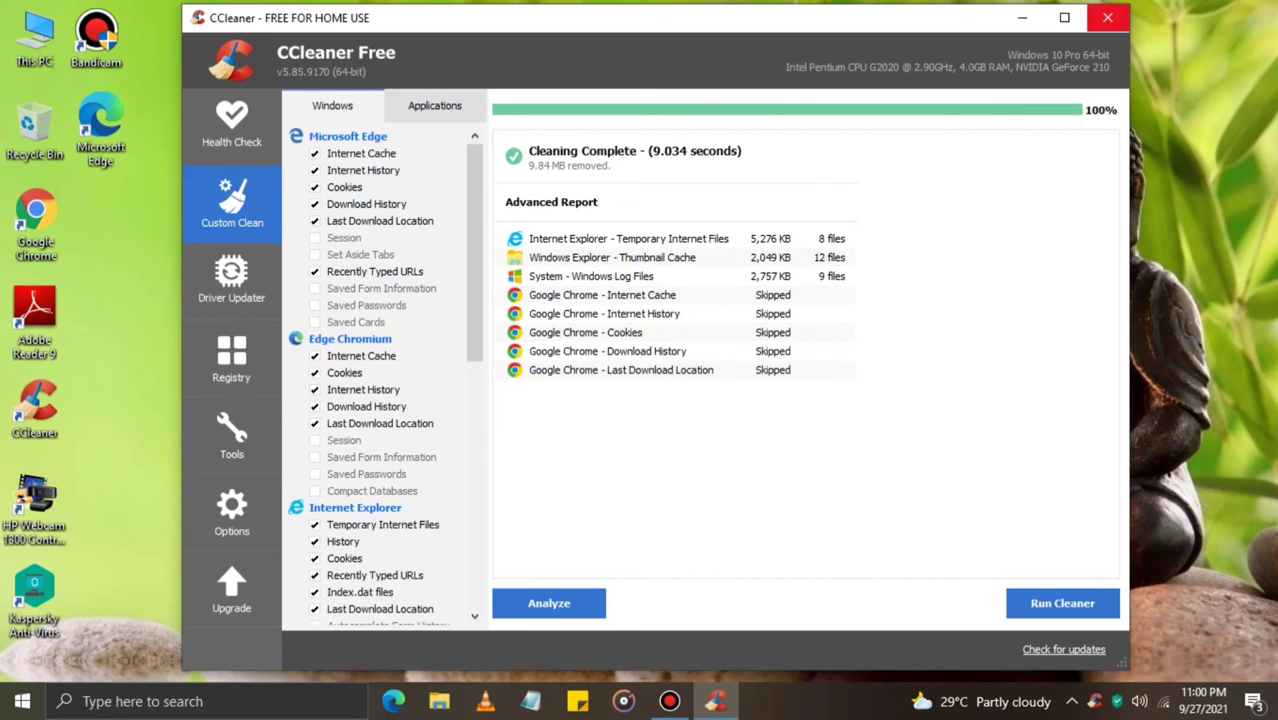
pyautogui.hotkey('alt', 'F4')
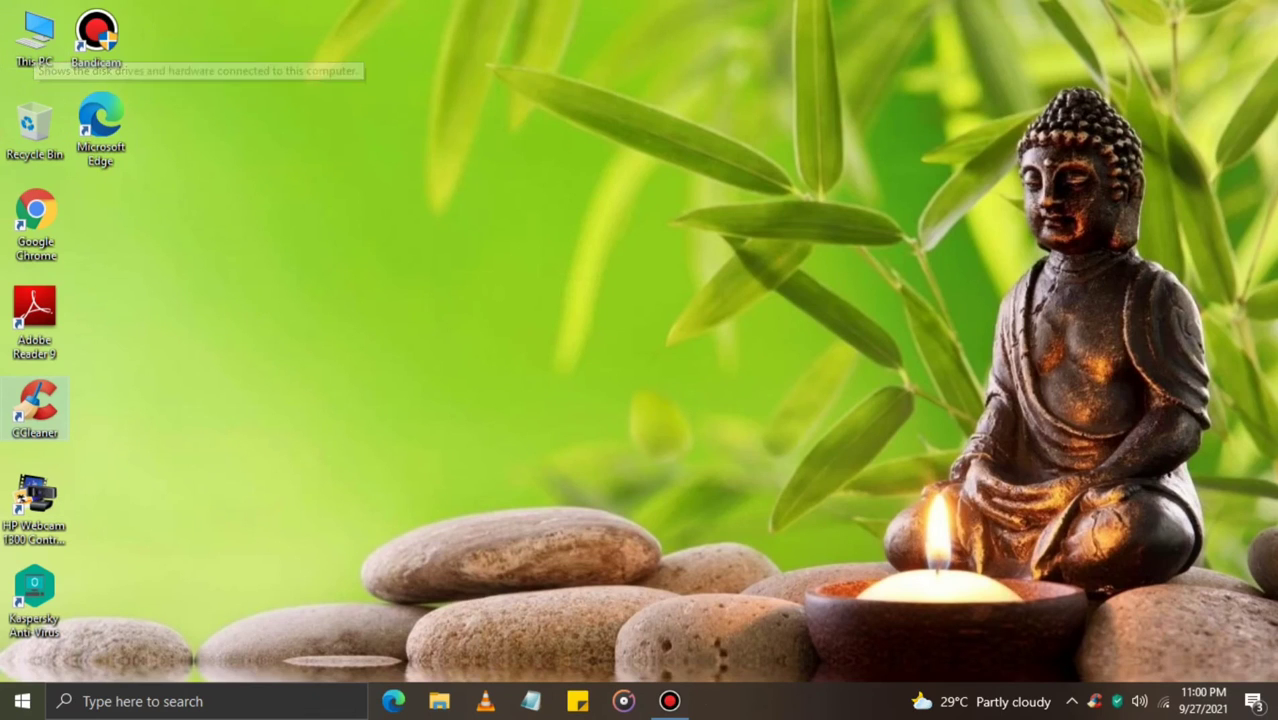
# Refresh the desktop, and search for and open Control Panel
pyautogui.rightClick(469, 332)
pyautogui.click(518, 384)
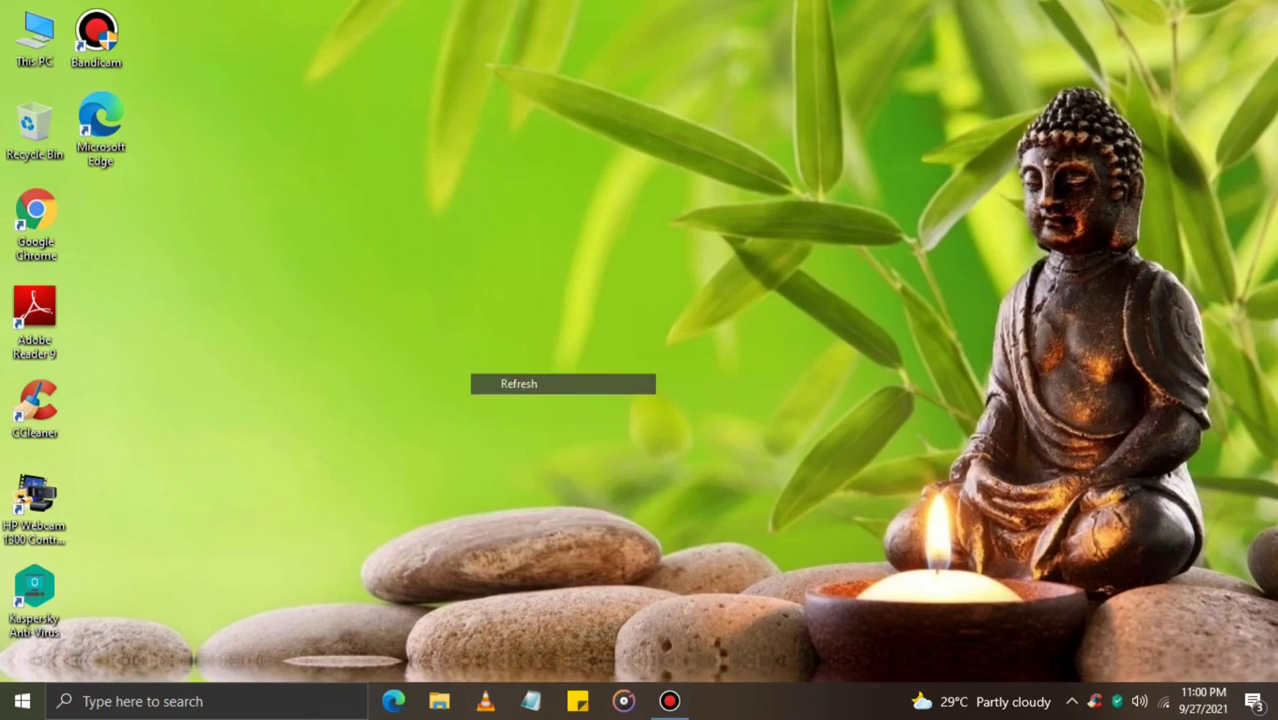
pyautogui.press('super+s')
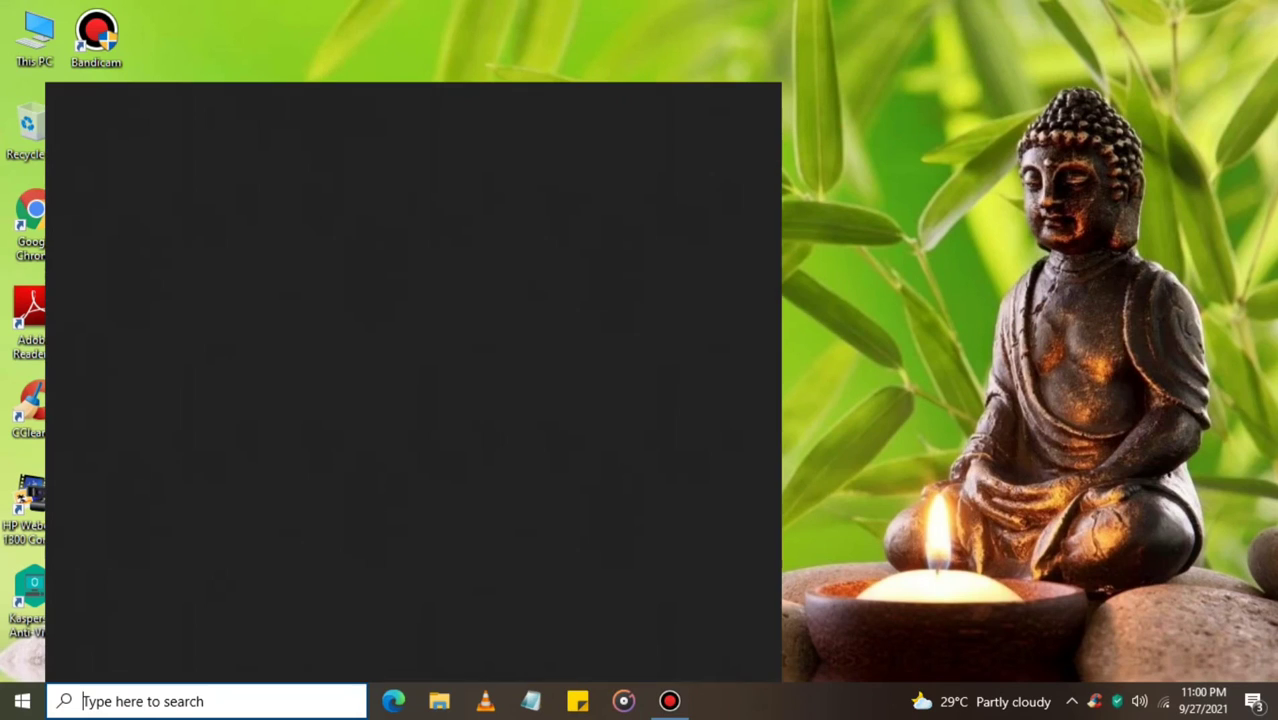
pyautogui.write('contro')
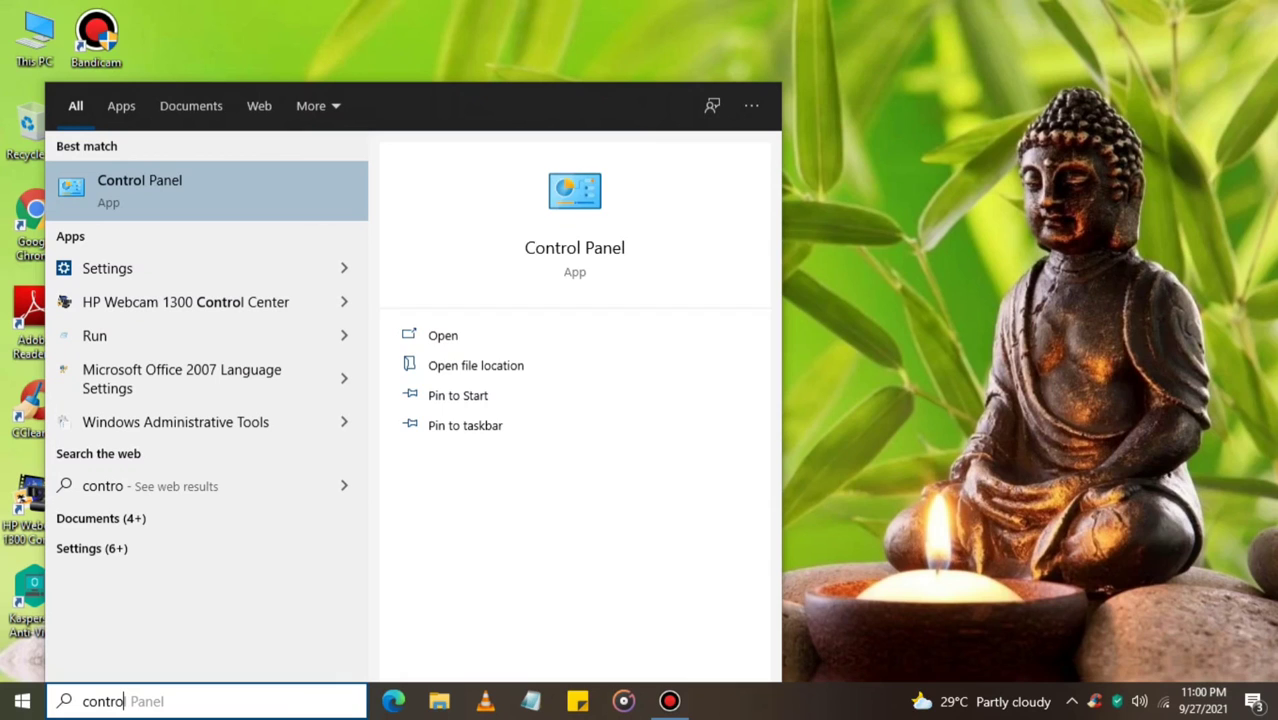
pyautogui.press('Return')
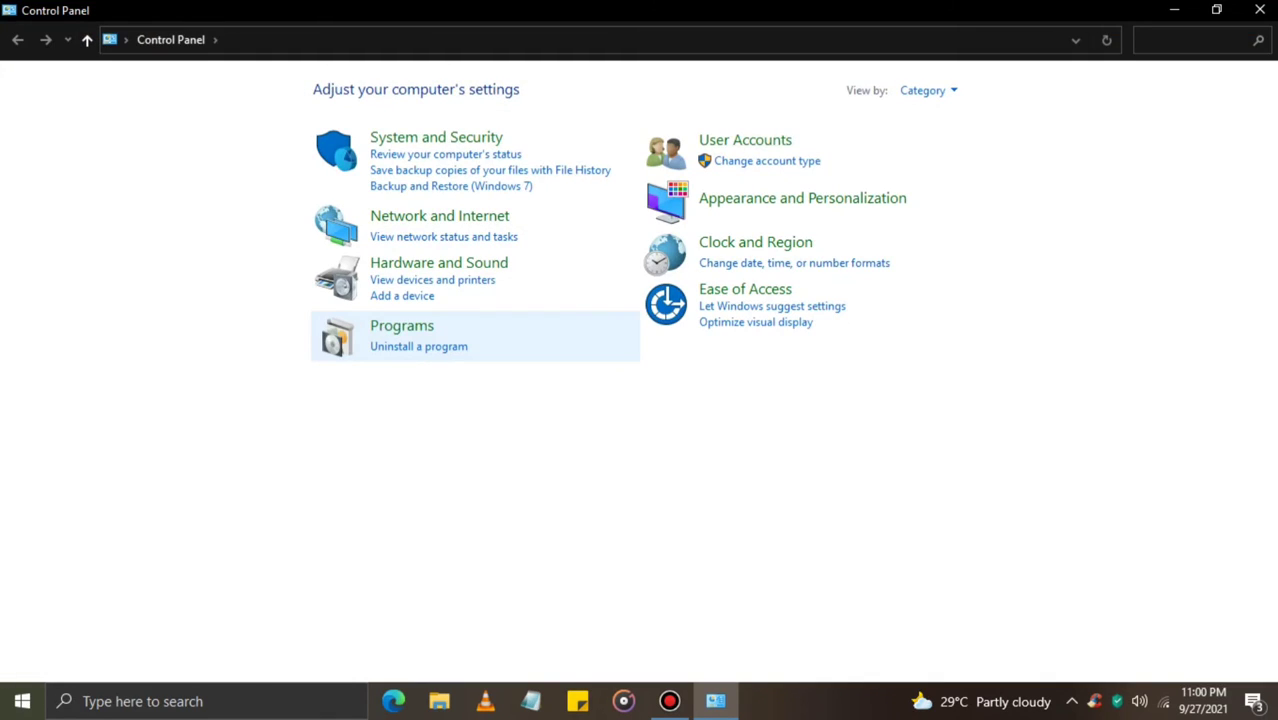
# Open Programs and Features, look through the installed programs for ones to uninstall, and close the window
pyautogui.click(401, 326)
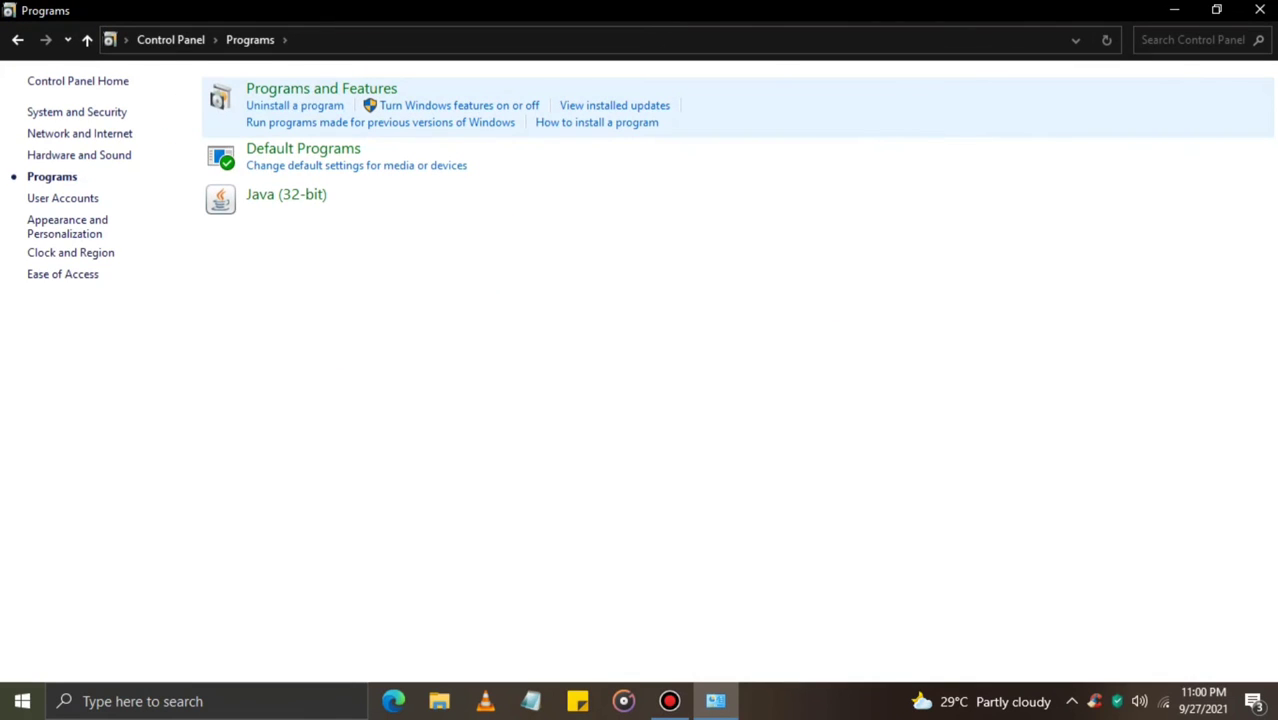
pyautogui.click(321, 88)
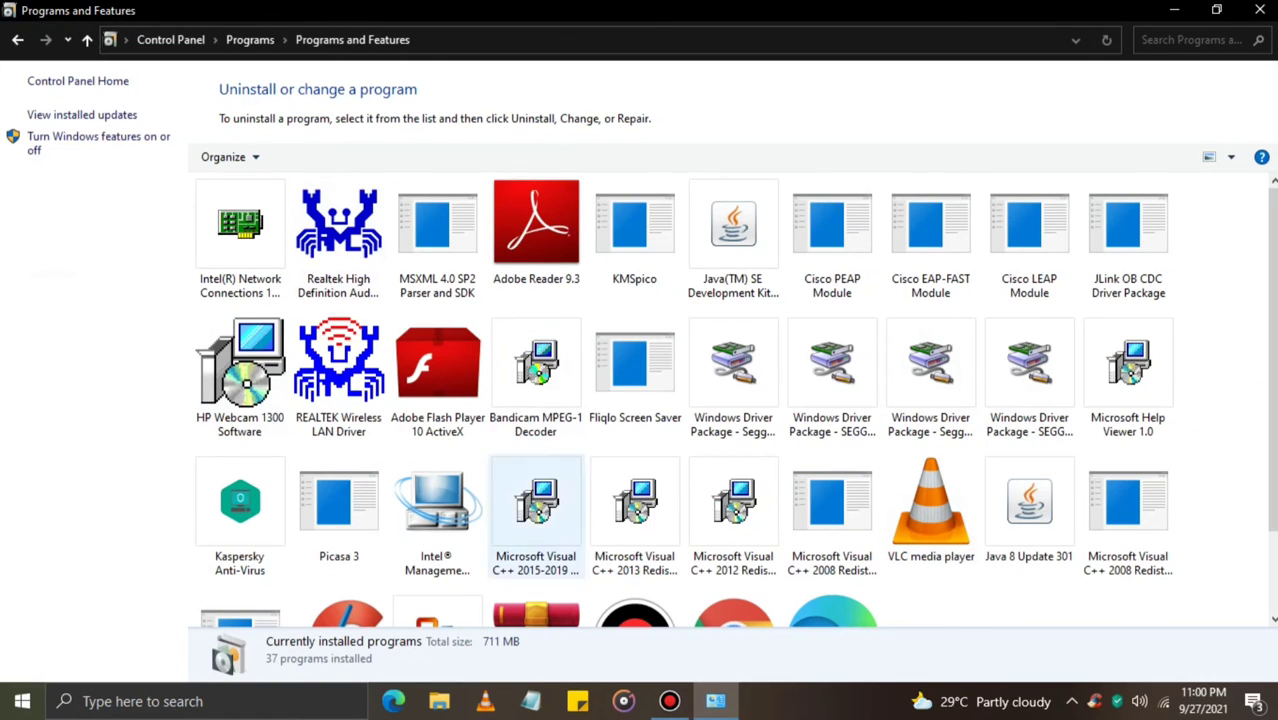
pyautogui.scroll(-2, 735, 460)
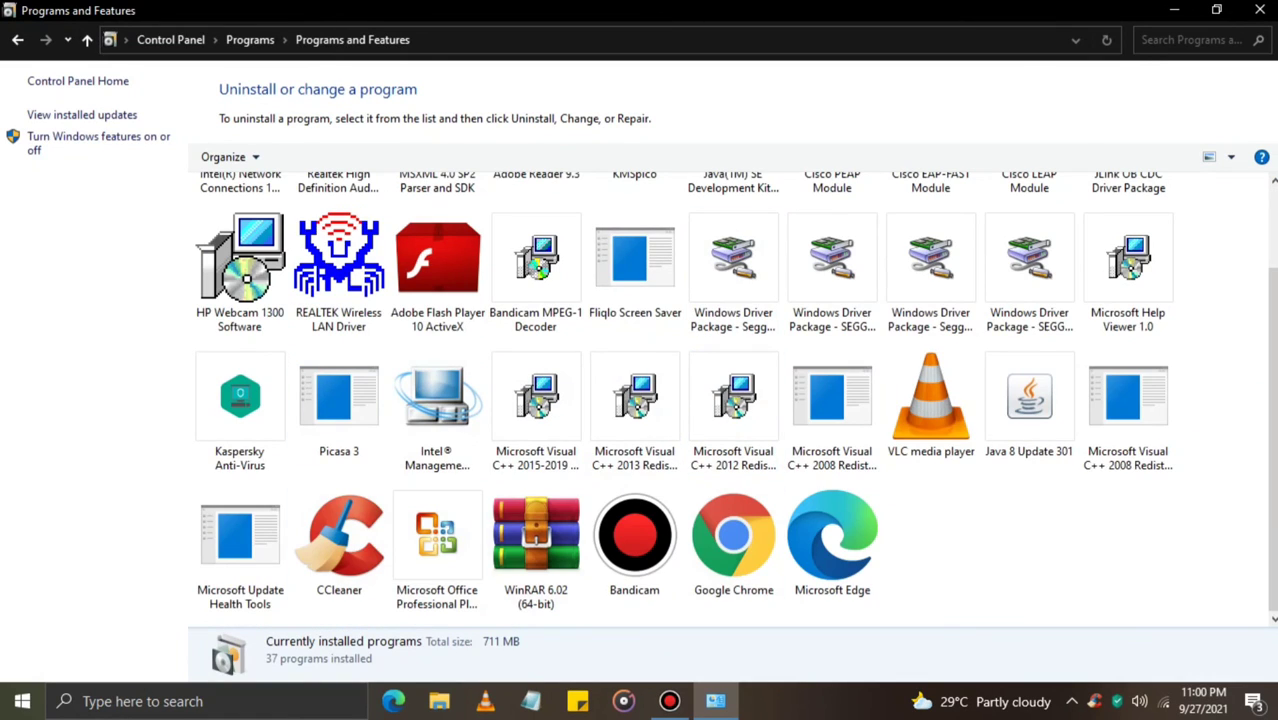
pyautogui.scroll(2, 735, 420)
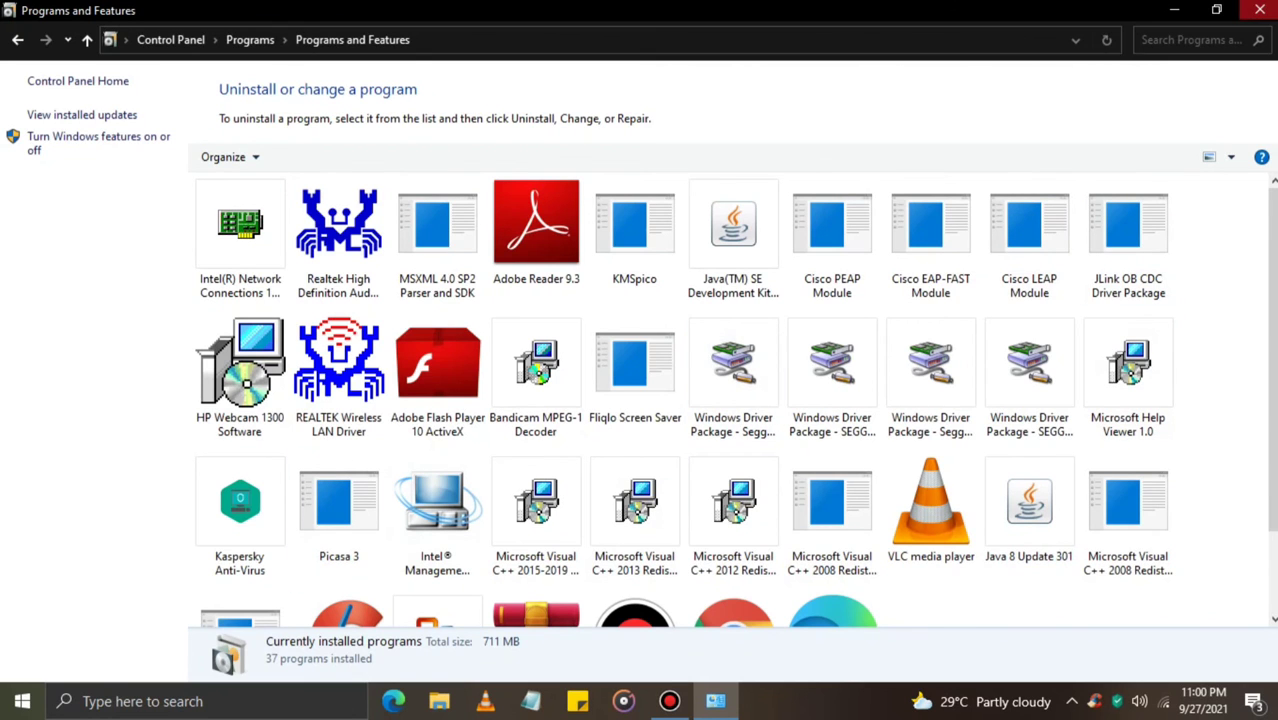
pyautogui.click(1260, 10)
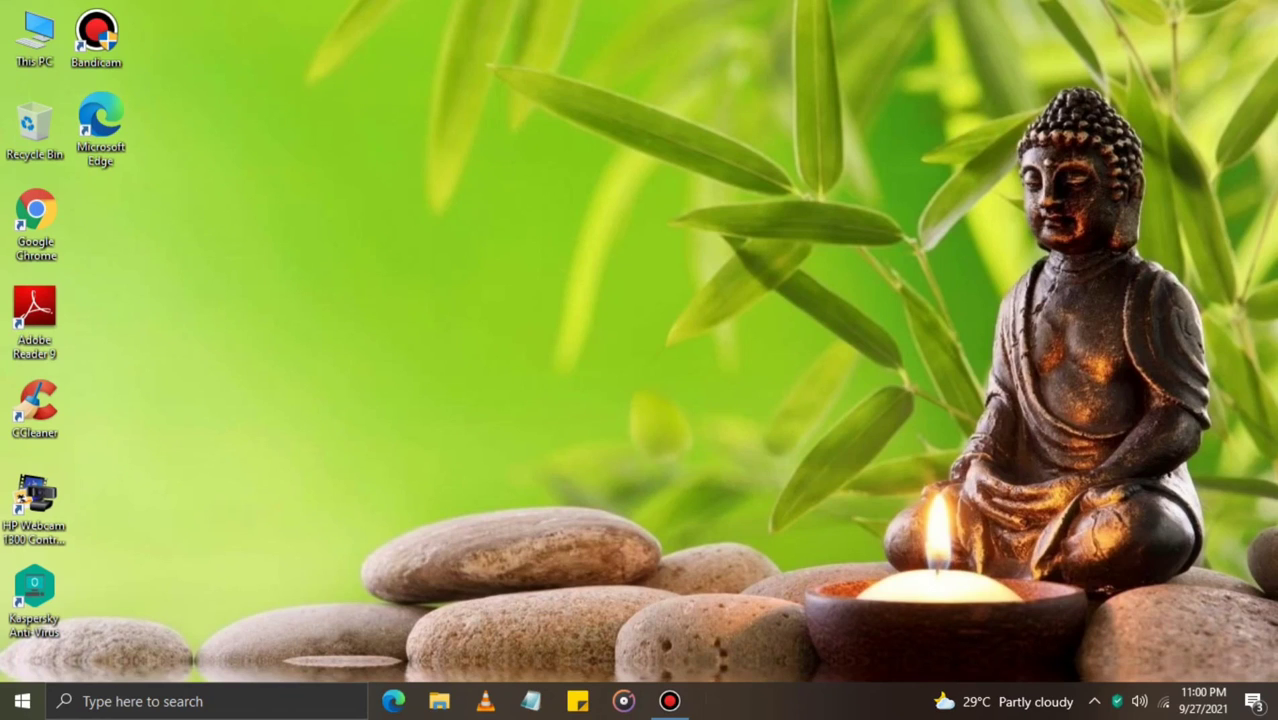
# Show the Restart power option and dismiss it without restarting the PC
pyautogui.click(22, 701)
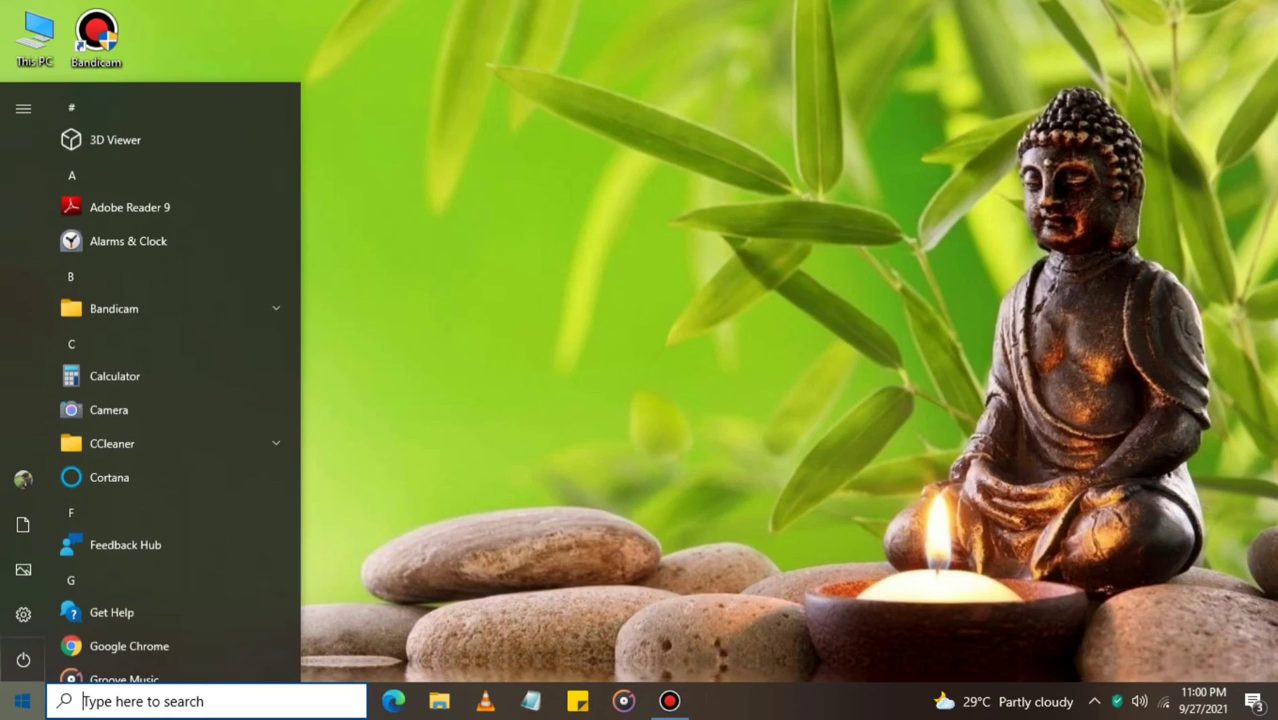
pyautogui.click(22, 659)
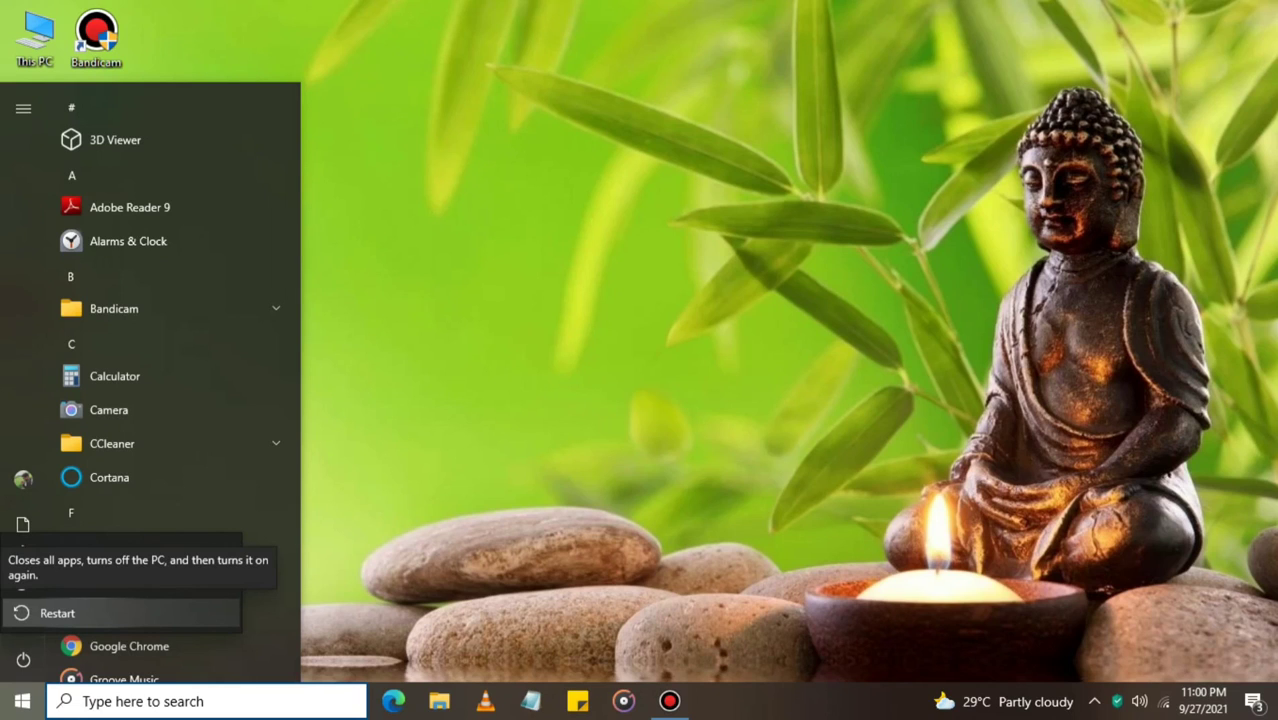
pyautogui.press('Escape')
pyautogui.press('Escape')
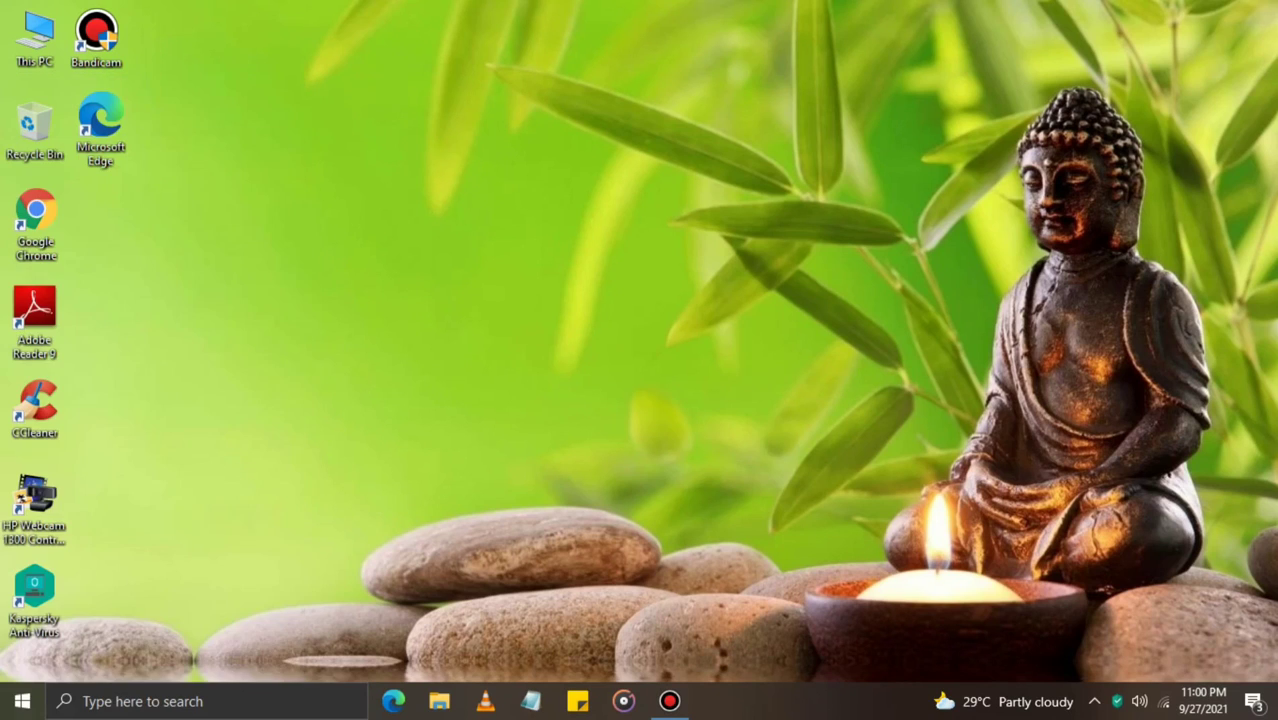